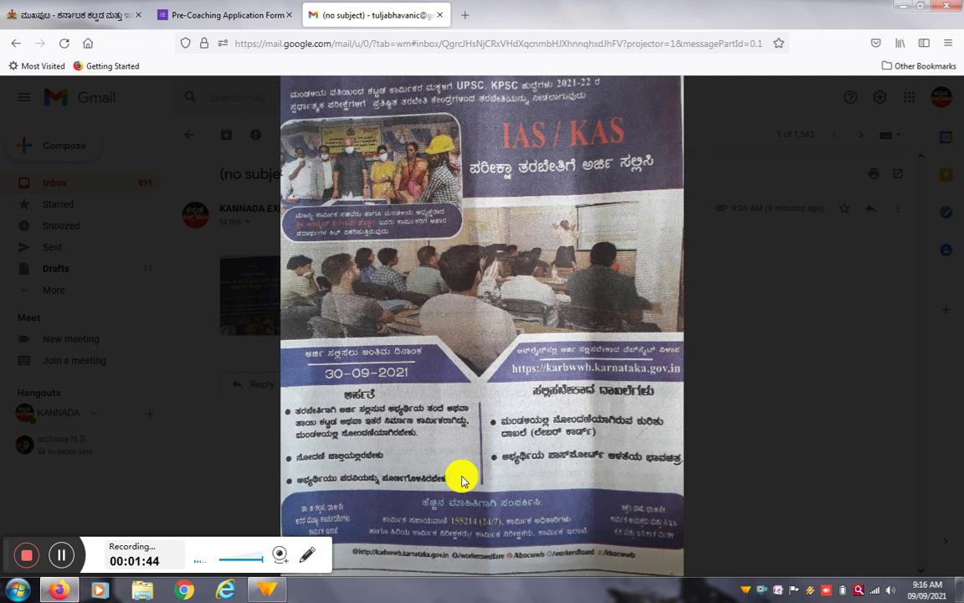
# Step: View the emailed coaching flyer 20210909_090534.jpg and bring its top, with the 30-09-2021 deadline, into view
pyautogui.moveTo(682, 415)
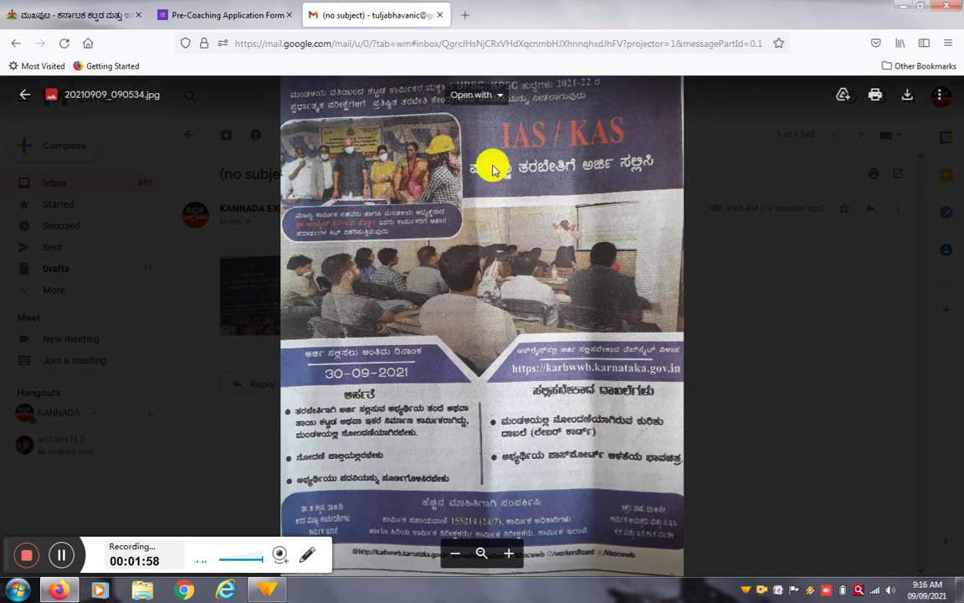
pyautogui.scroll(2, 534, 235)
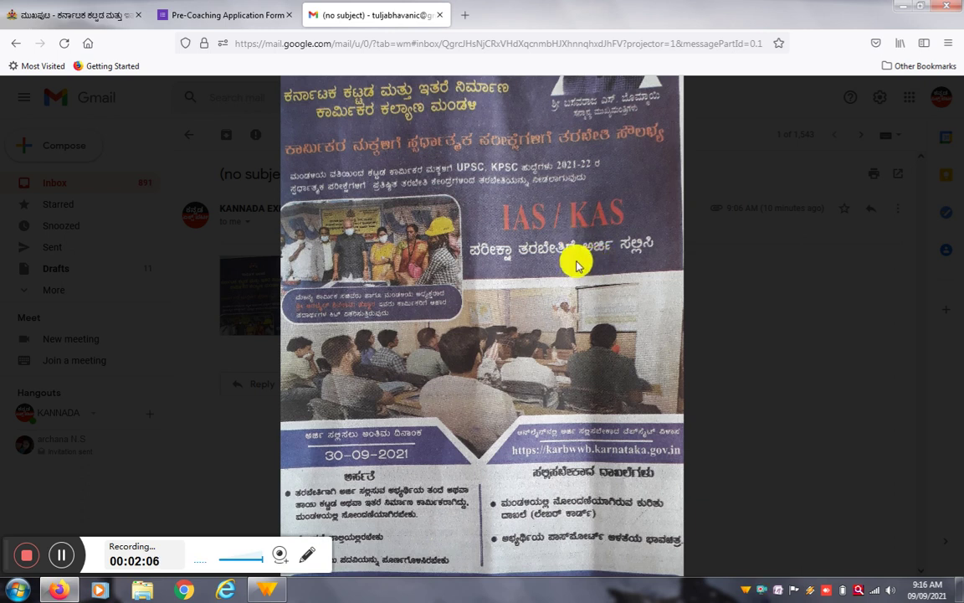
pyautogui.moveTo(577, 222); pyautogui.dragTo(588, 299)
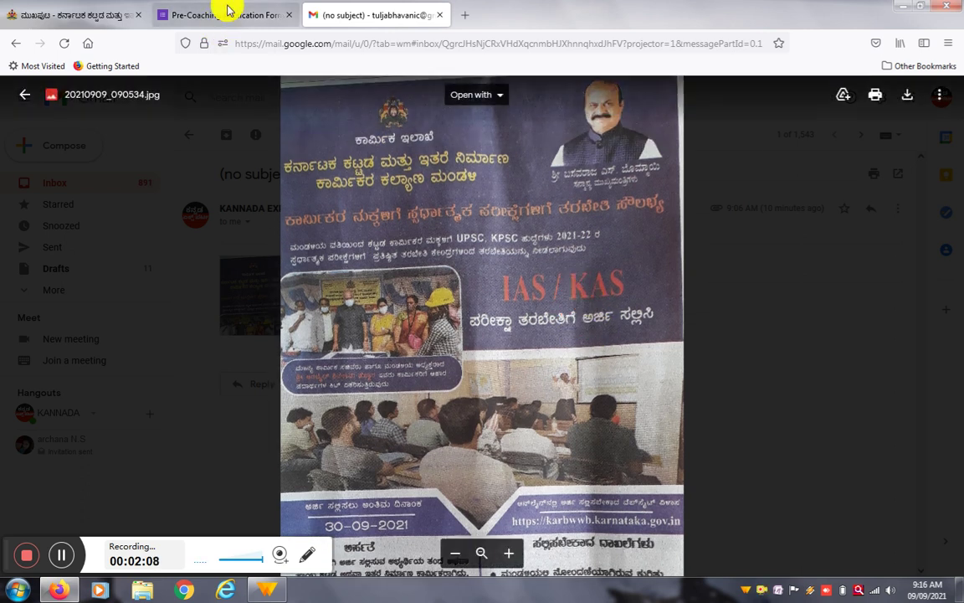
# Step: Switch to the karbwwb.karnataka.gov.in welfare board homepage tab
pyautogui.click(95, 12)
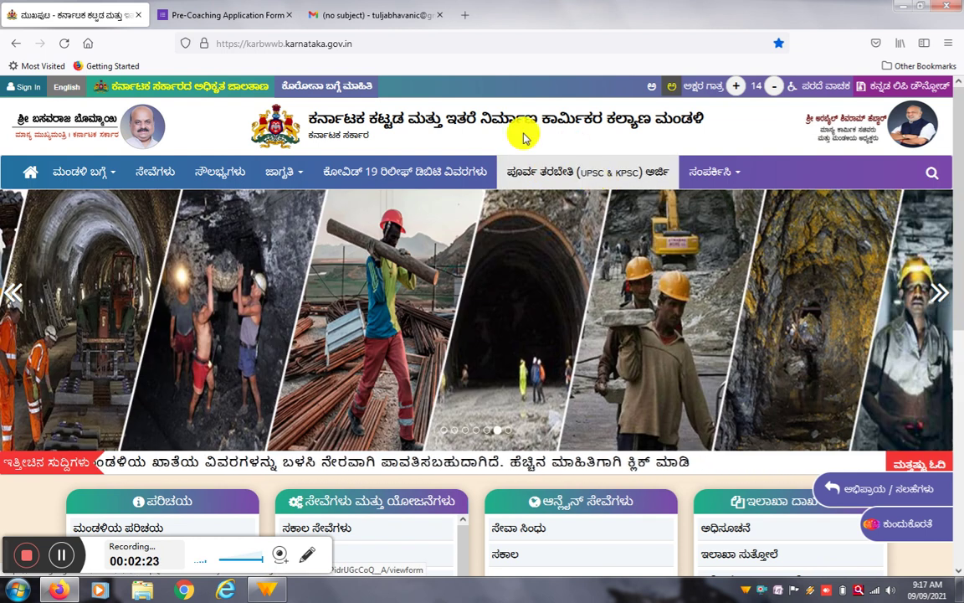
# Step: On the Pre-Coaching Application Form, enter the labour card holder's name
pyautogui.click(241, 14)
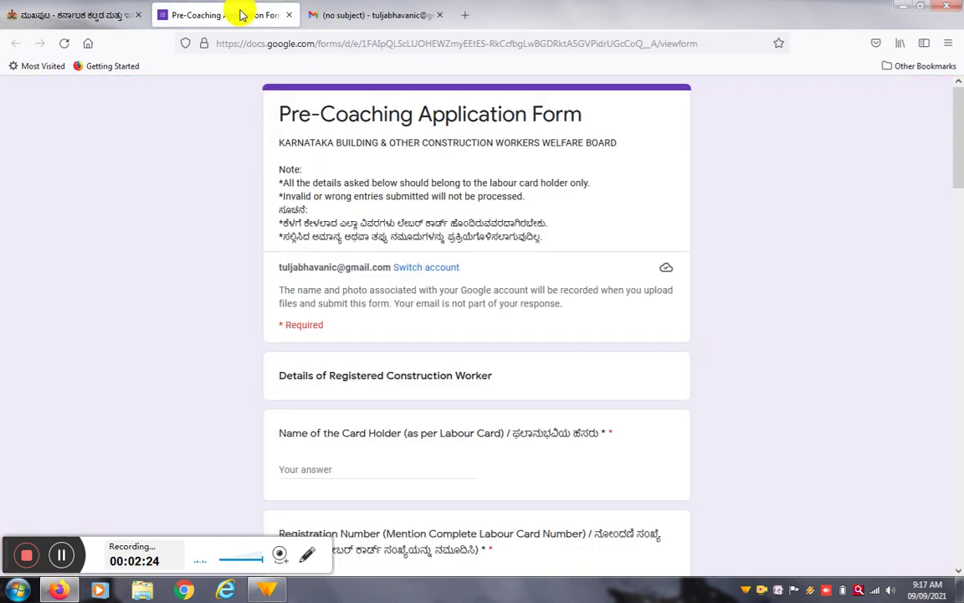
pyautogui.moveTo(956, 163); pyautogui.dragTo(930, 143)
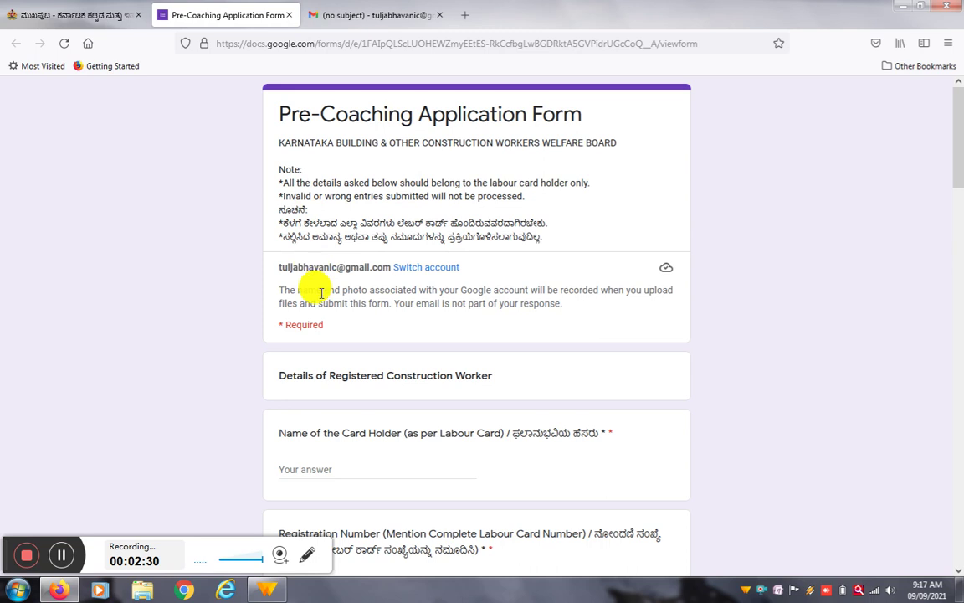
pyautogui.scroll(-1, 324, 294)
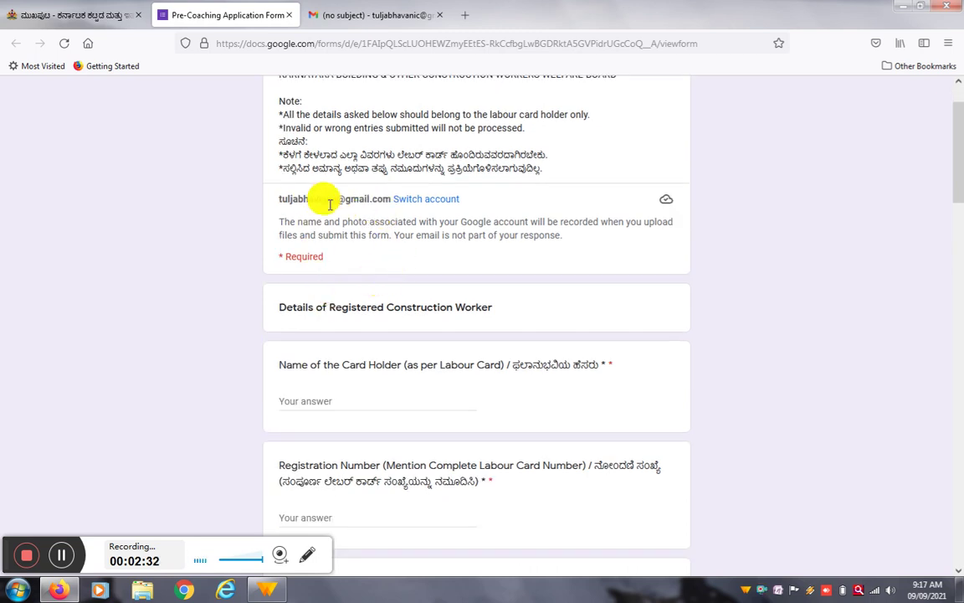
pyautogui.scroll(-2, 529, 205)
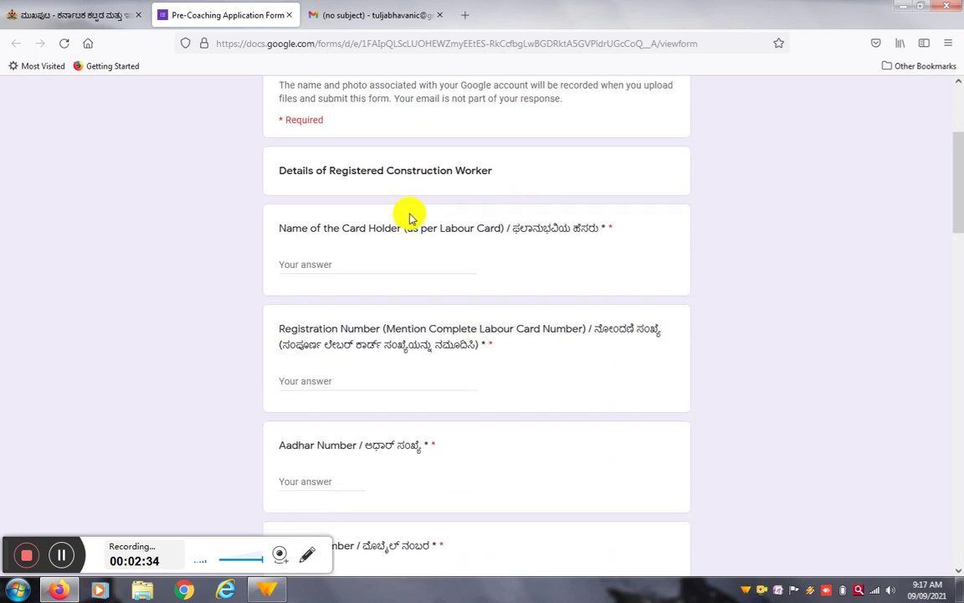
pyautogui.click(308, 264)
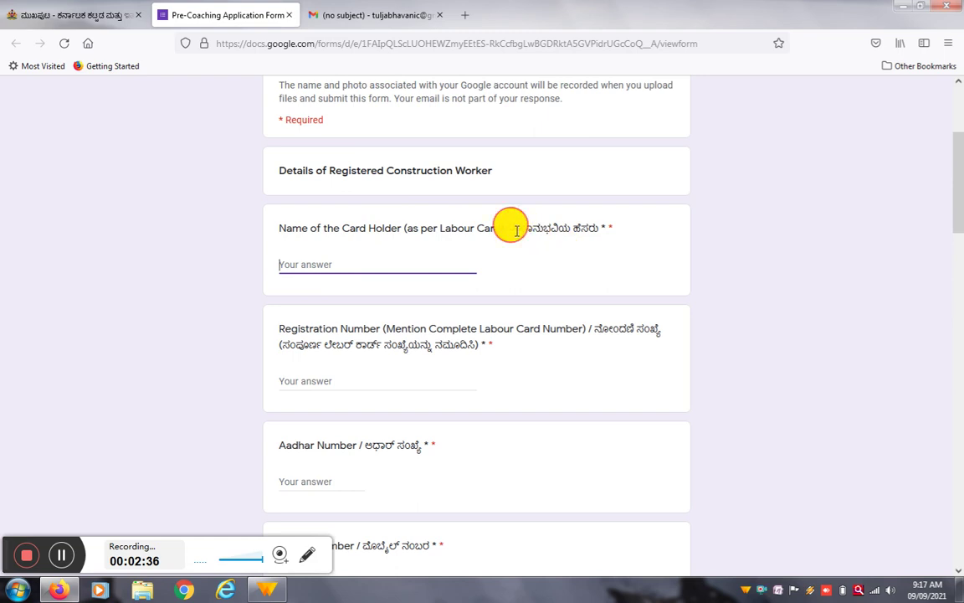
pyautogui.moveTo(510, 228); pyautogui.dragTo(599, 227)
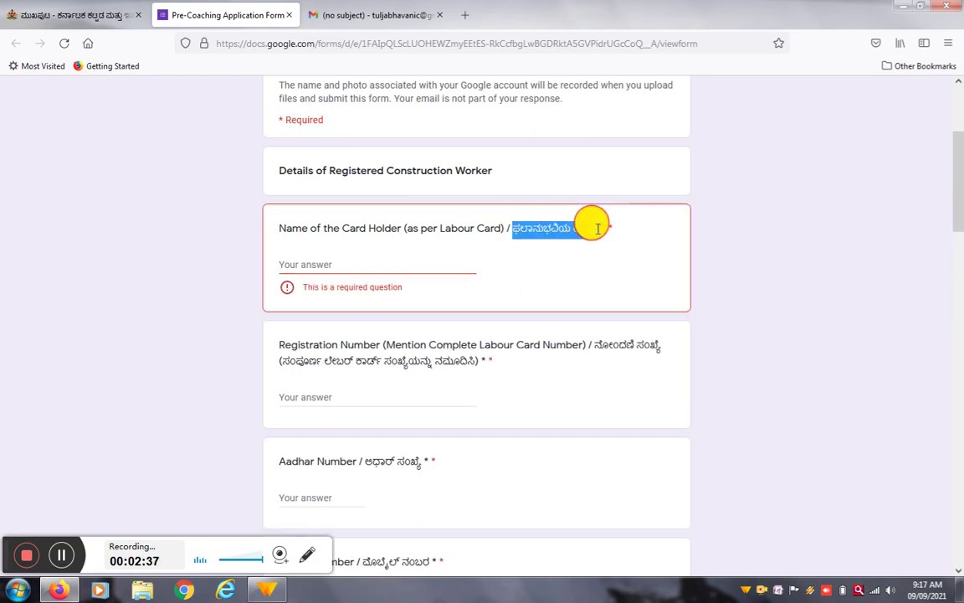
pyautogui.click(400, 266)
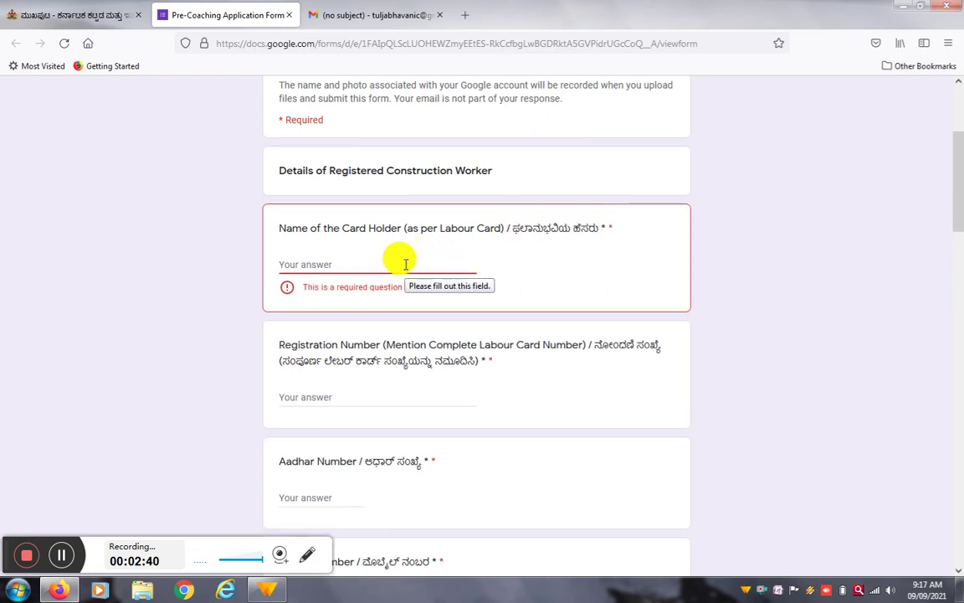
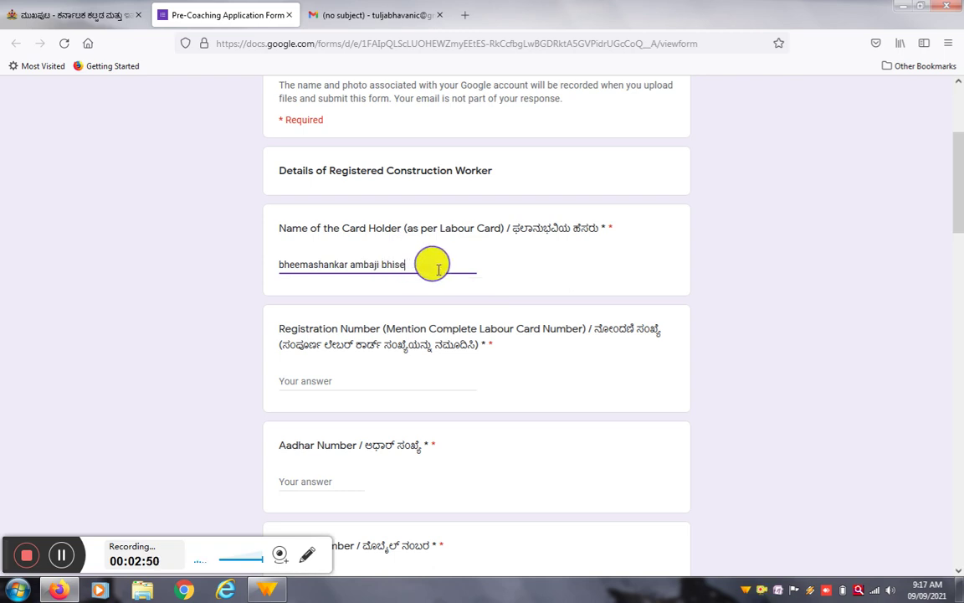
# Step: Fill in the labour card registration number, Aadhar number and mobile number
pyautogui.scroll(-2, 428, 263)
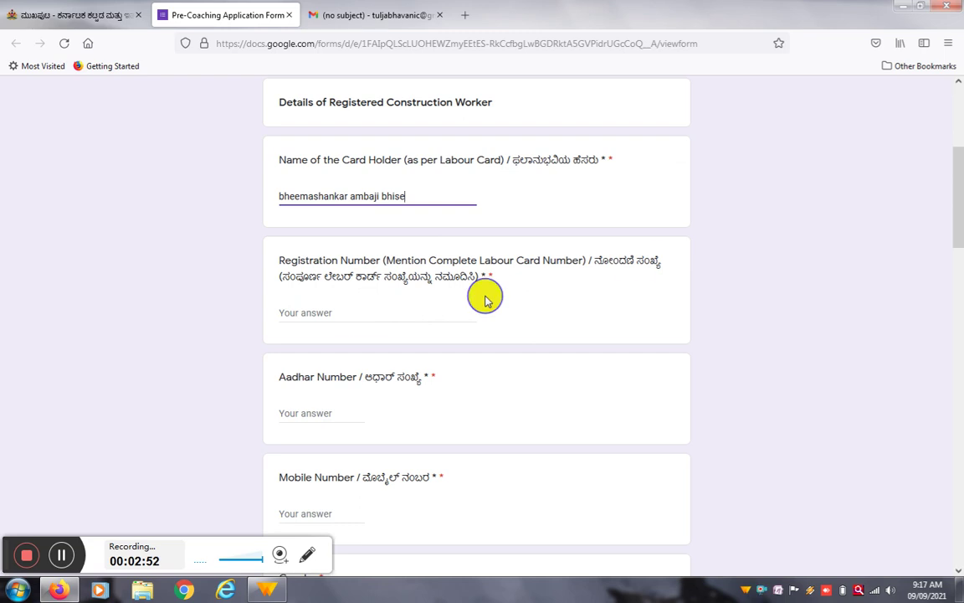
pyautogui.click(381, 318)
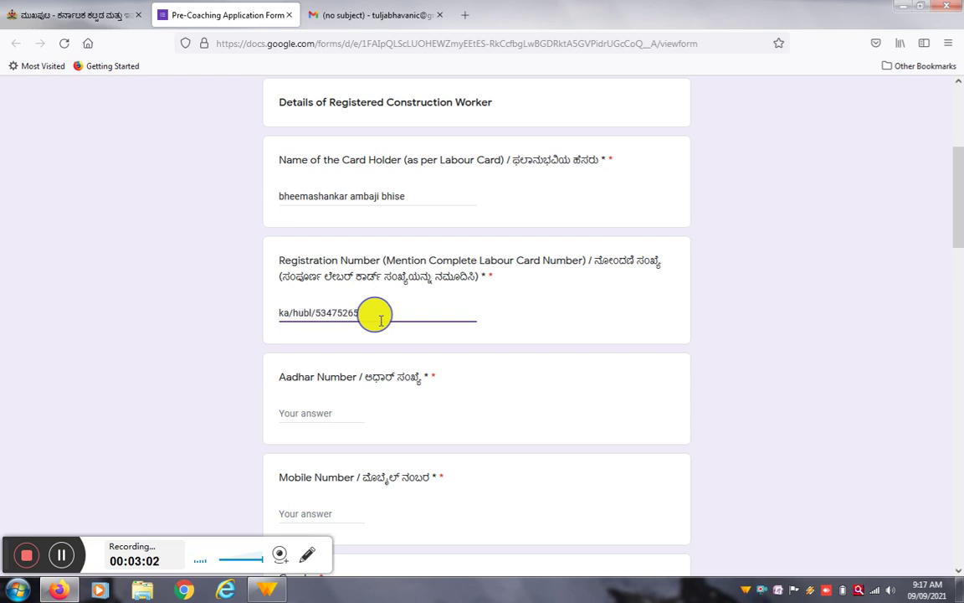
pyautogui.write('76')
pyautogui.scroll(-2, 369, 359)
pyautogui.click(330, 344)
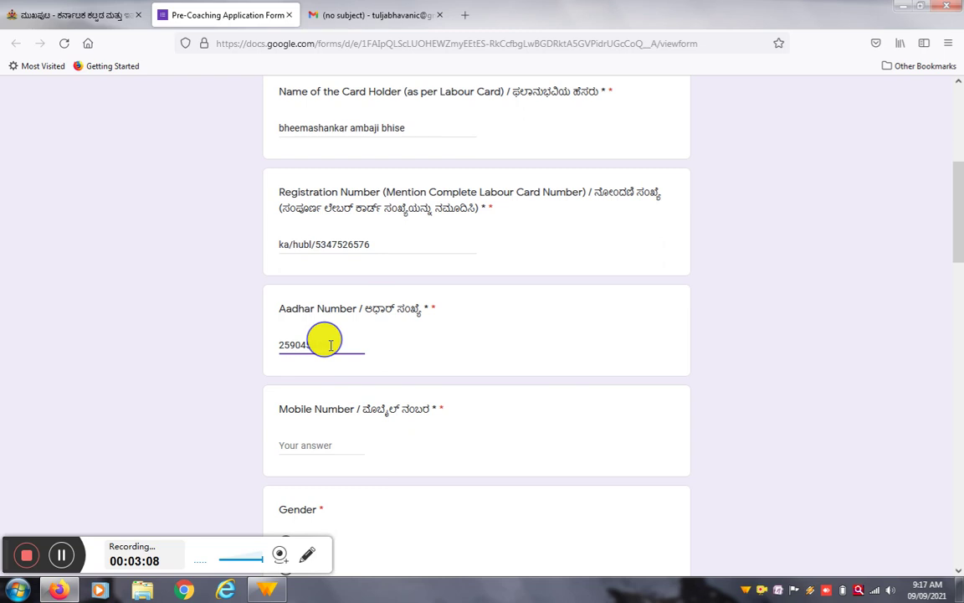
pyautogui.scroll(-5, 352, 320)
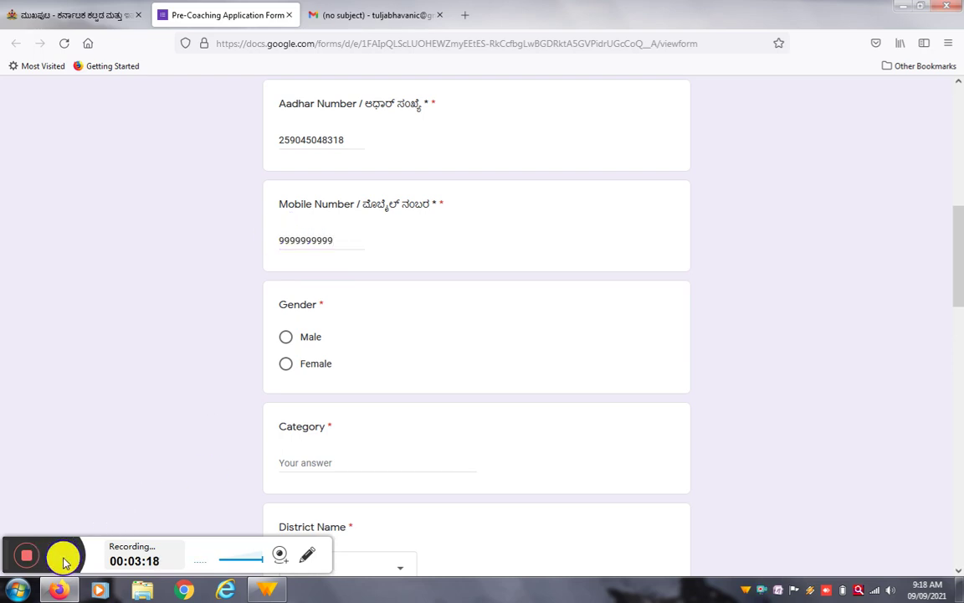
# Step: Mark Gender as Male and enter obc as the Category
pyautogui.click(341, 240)
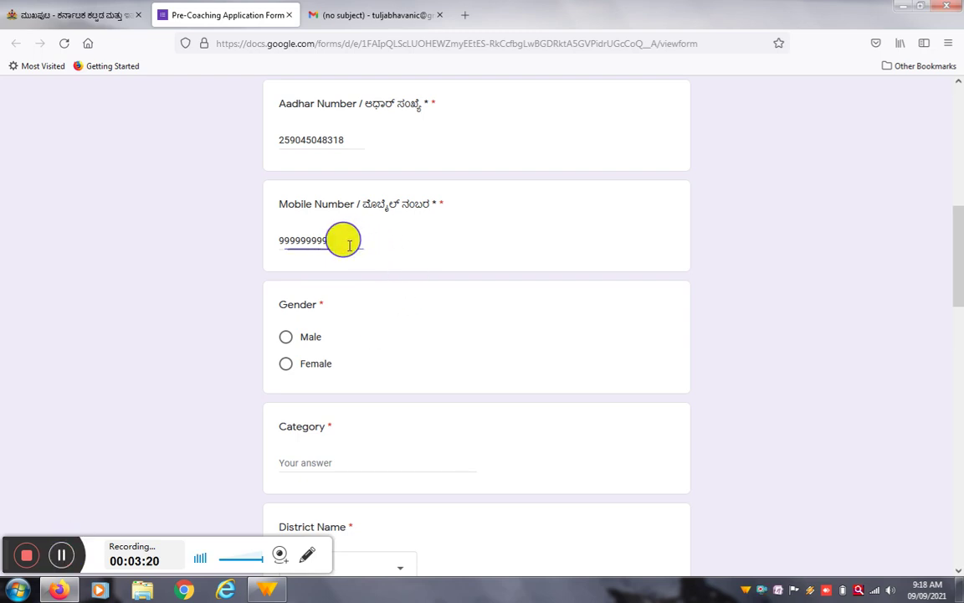
pyautogui.click(286, 339)
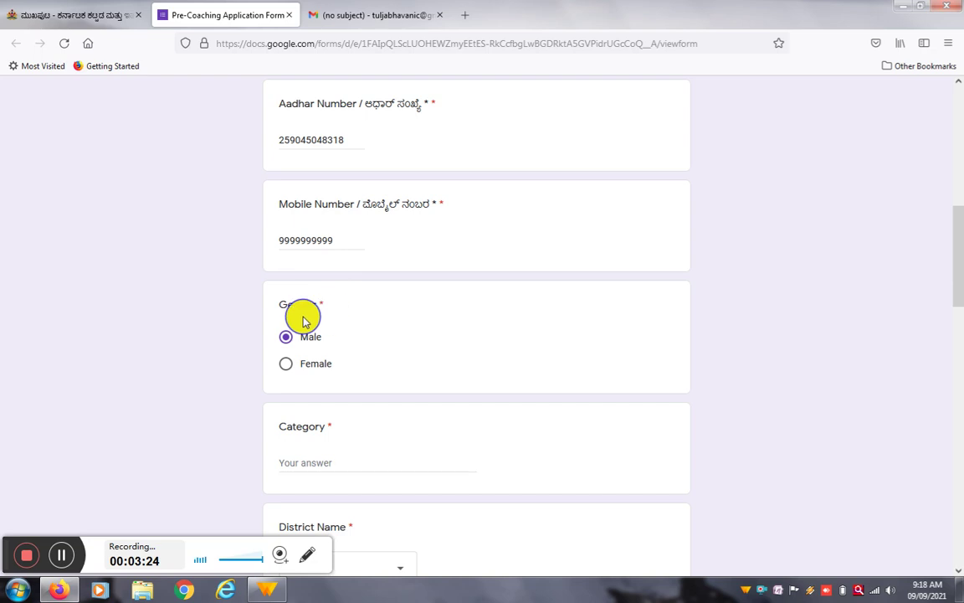
pyautogui.scroll(-1, 343, 305)
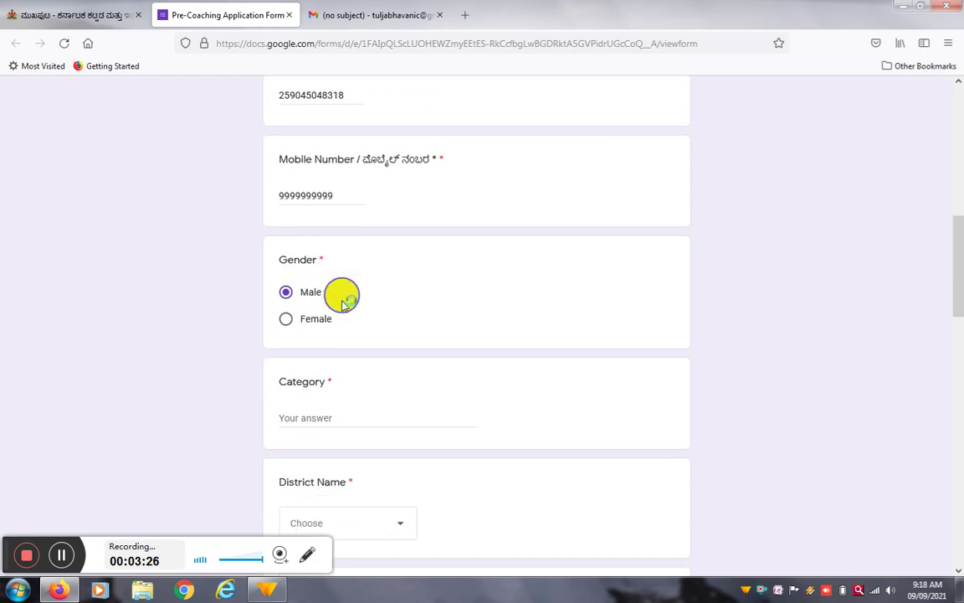
pyautogui.scroll(-4, 341, 304)
pyautogui.click(303, 254)
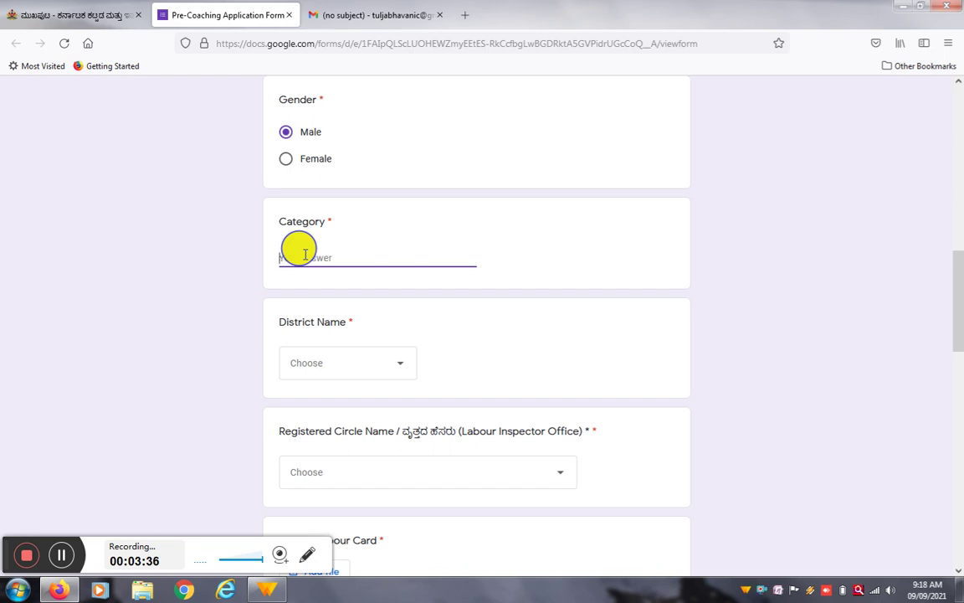
pyautogui.scroll(-1, 320, 264)
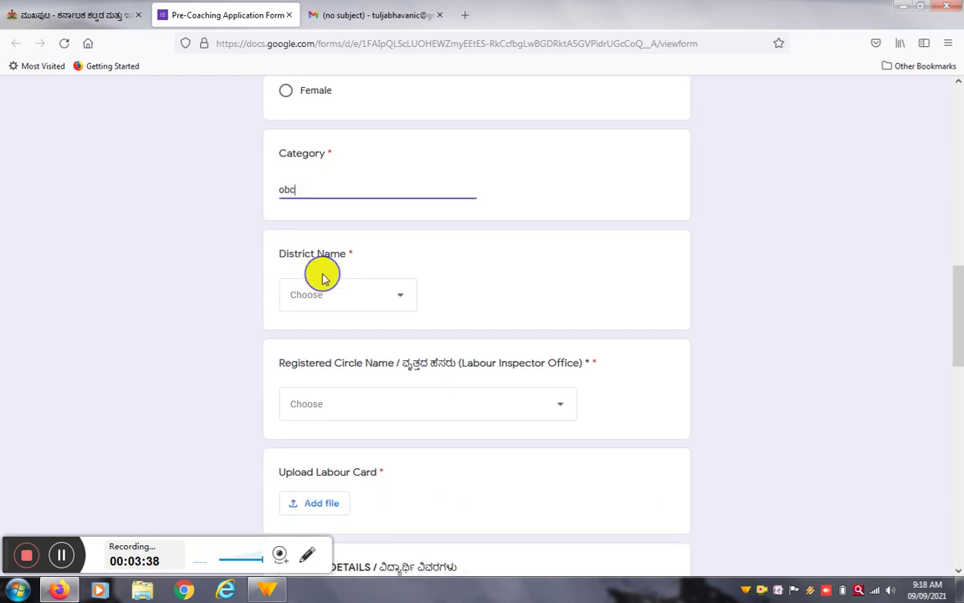
# Step: Pick BIJAPUR from the District Name dropdown
pyautogui.click(406, 307)
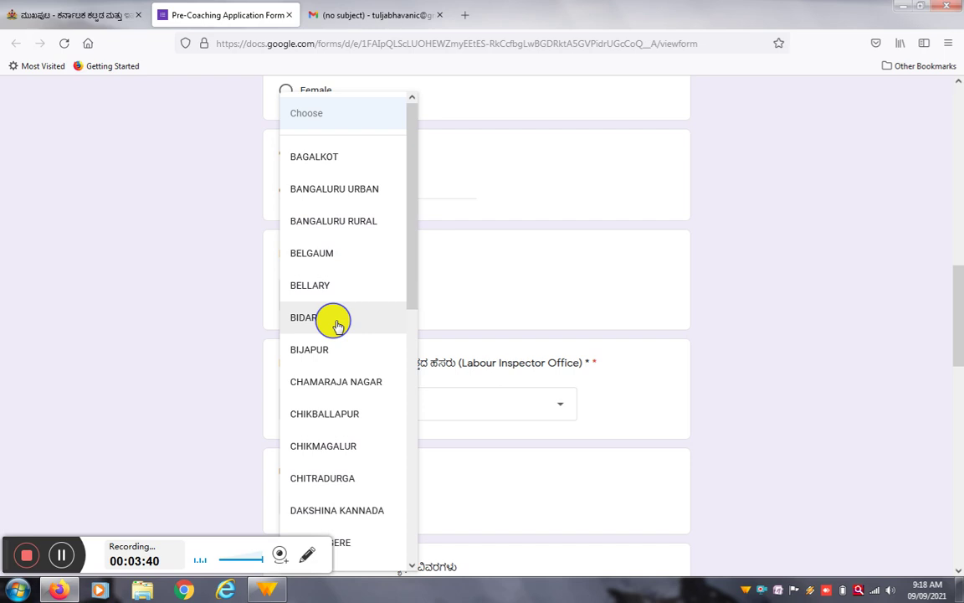
pyautogui.click(333, 355)
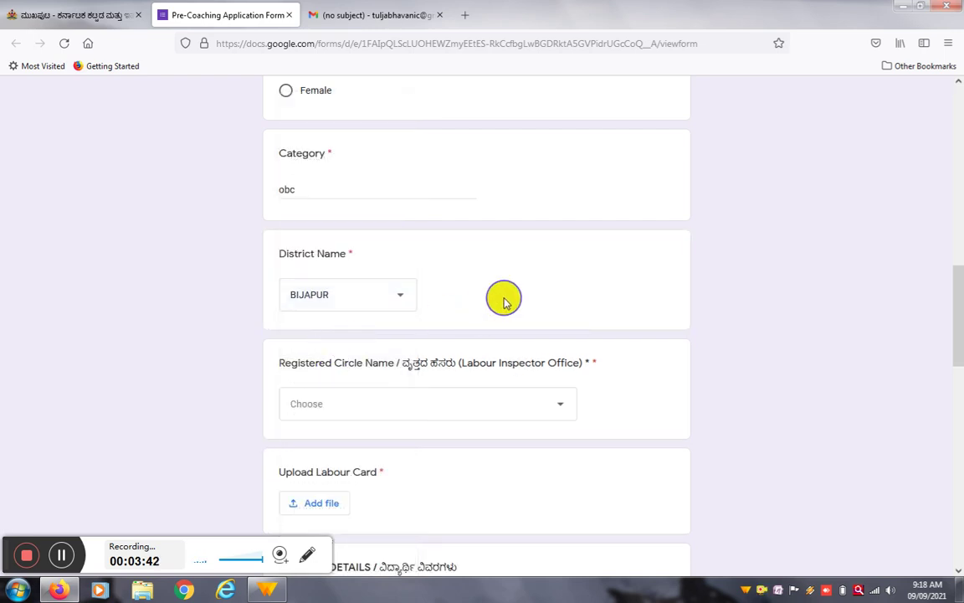
pyautogui.scroll(-3, 504, 295)
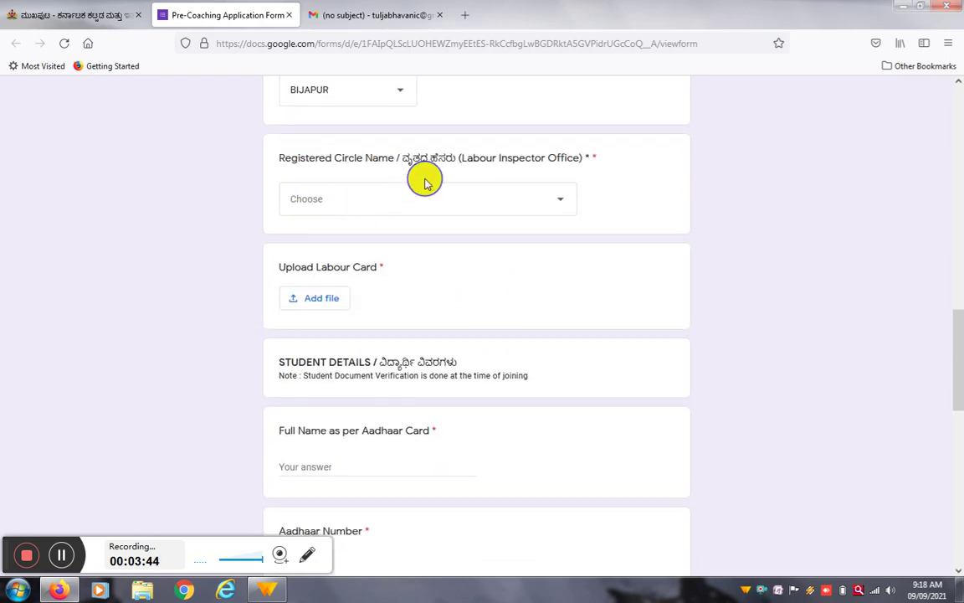
# Step: Choose Labour Inspector Office Vijaypura-1 from the Registered Circle Name list
pyautogui.click(546, 200)
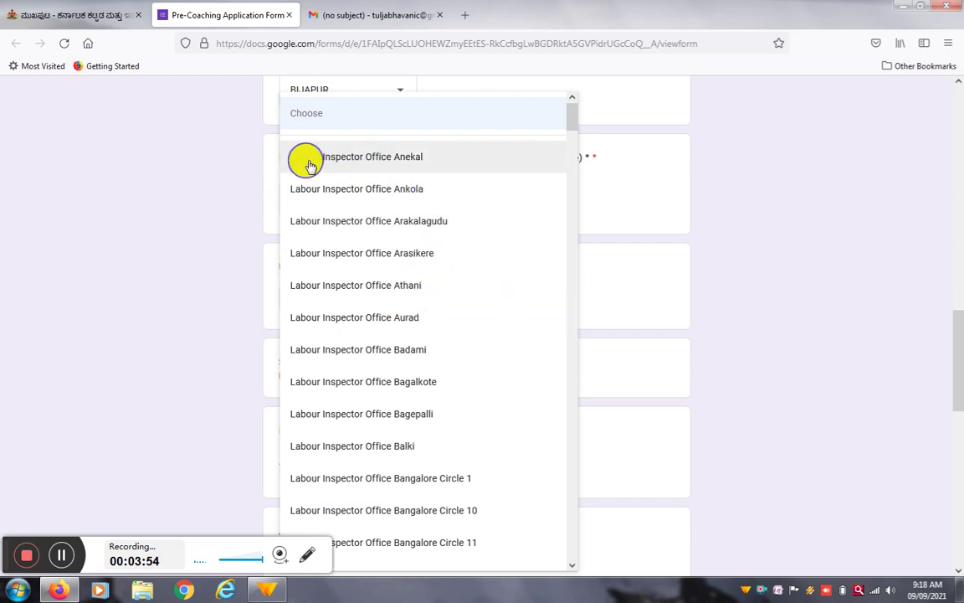
pyautogui.click(642, 189)
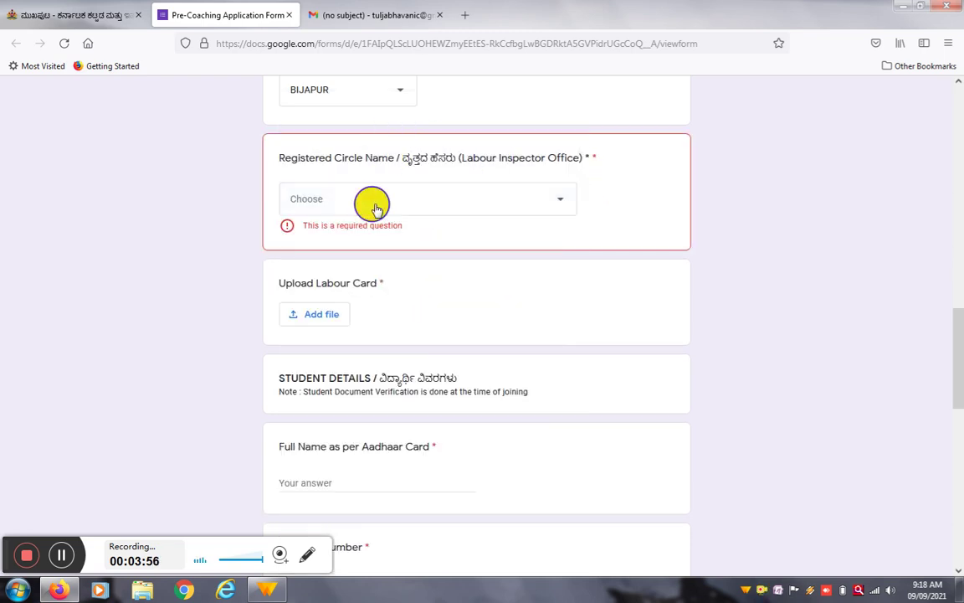
pyautogui.click(372, 202)
pyautogui.scroll(-3, 377, 326)
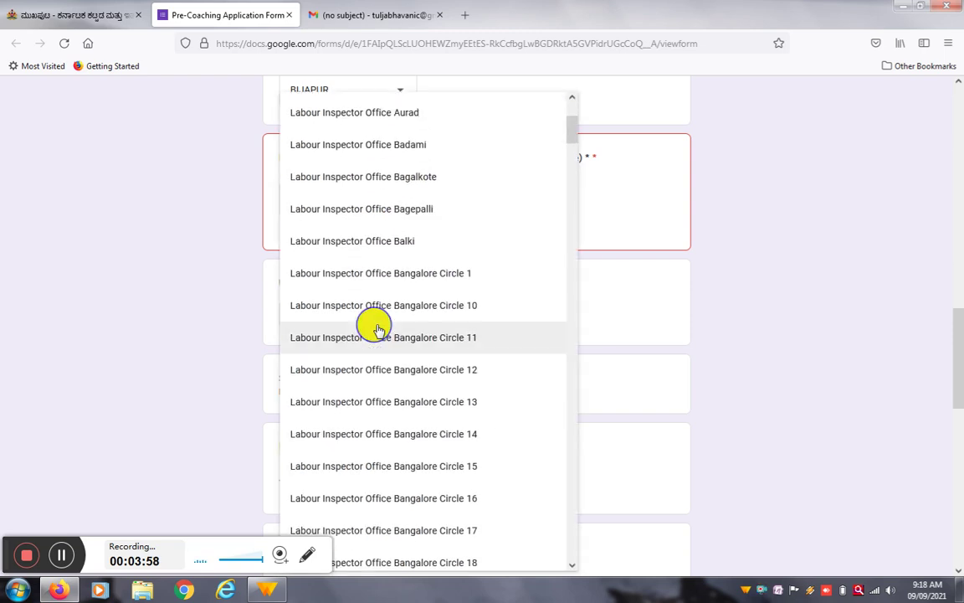
pyautogui.scroll(-12, 405, 248)
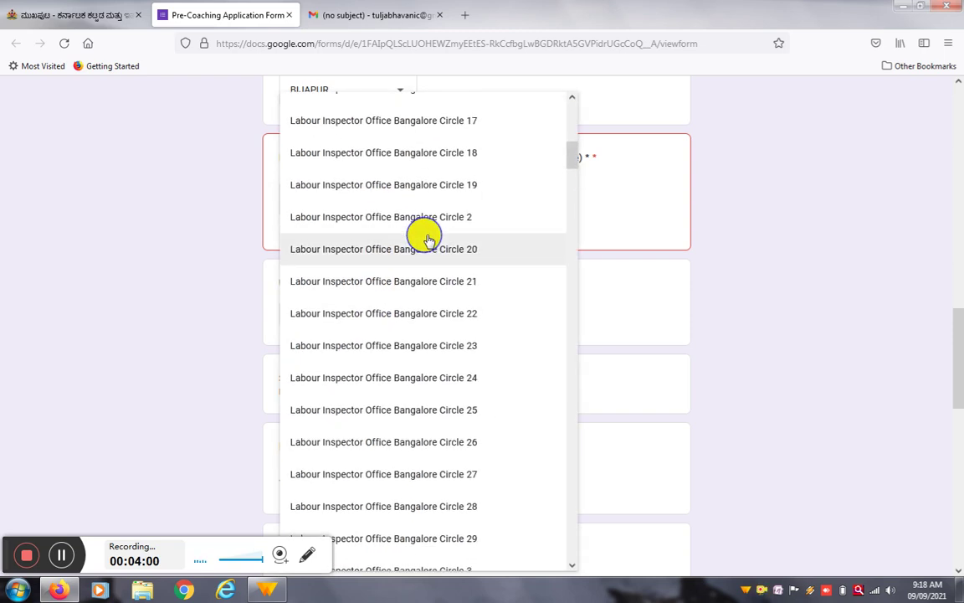
pyautogui.scroll(-15, 427, 241)
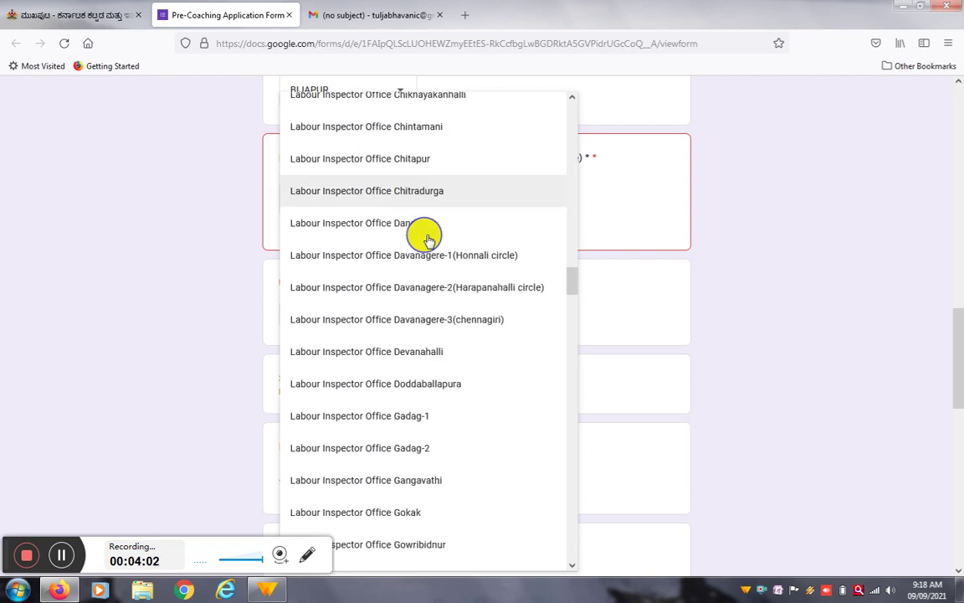
pyautogui.scroll(-15, 427, 240)
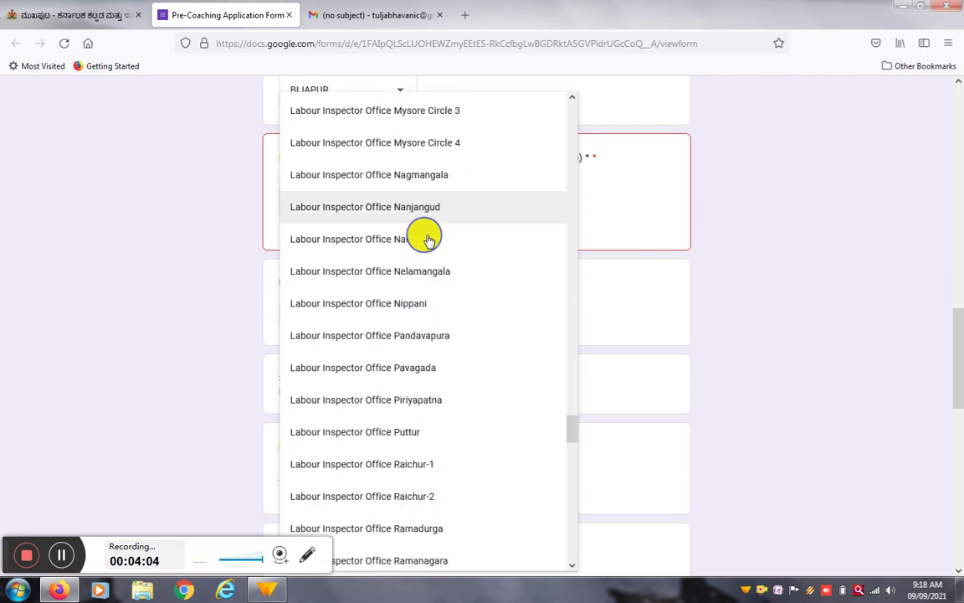
pyautogui.scroll(-8, 428, 239)
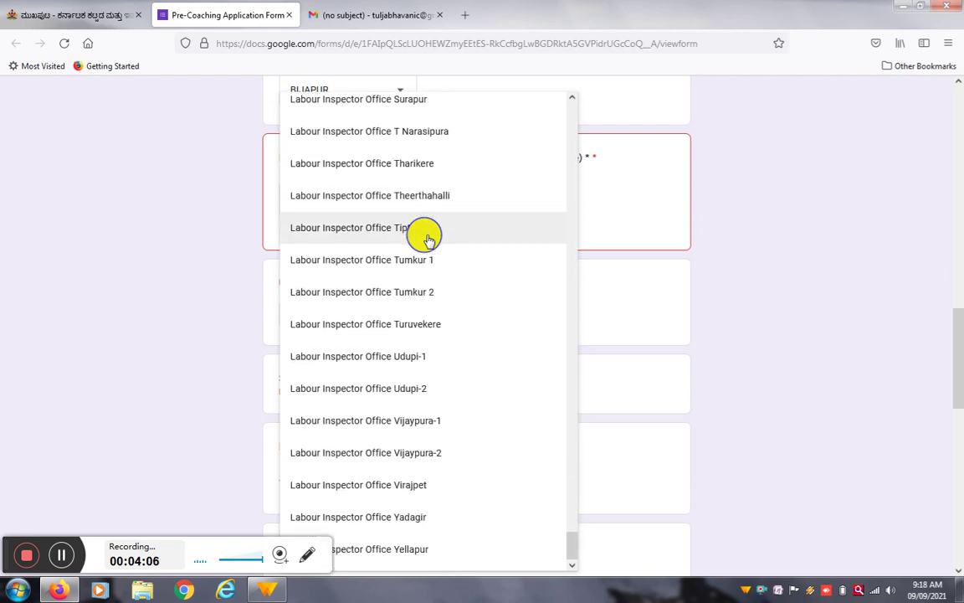
pyautogui.click(424, 427)
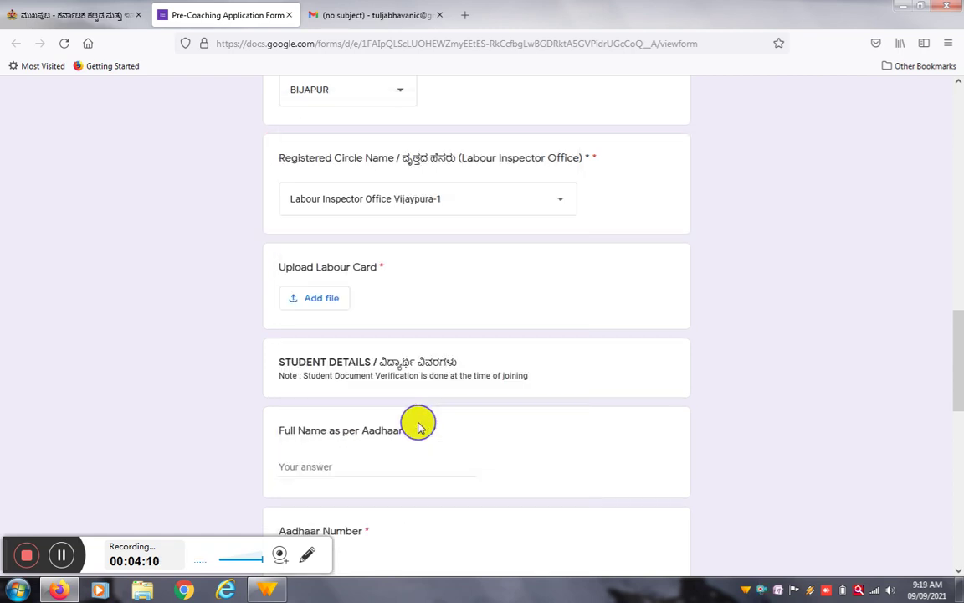
pyautogui.moveTo(954, 328); pyautogui.dragTo(956, 348)
# Step: Upload IMG-20210728-WA0000.jpg from the udupi folder to the Upload Labour Card question
pyautogui.moveTo(282, 171); pyautogui.dragTo(404, 177)
pyautogui.click(436, 178)
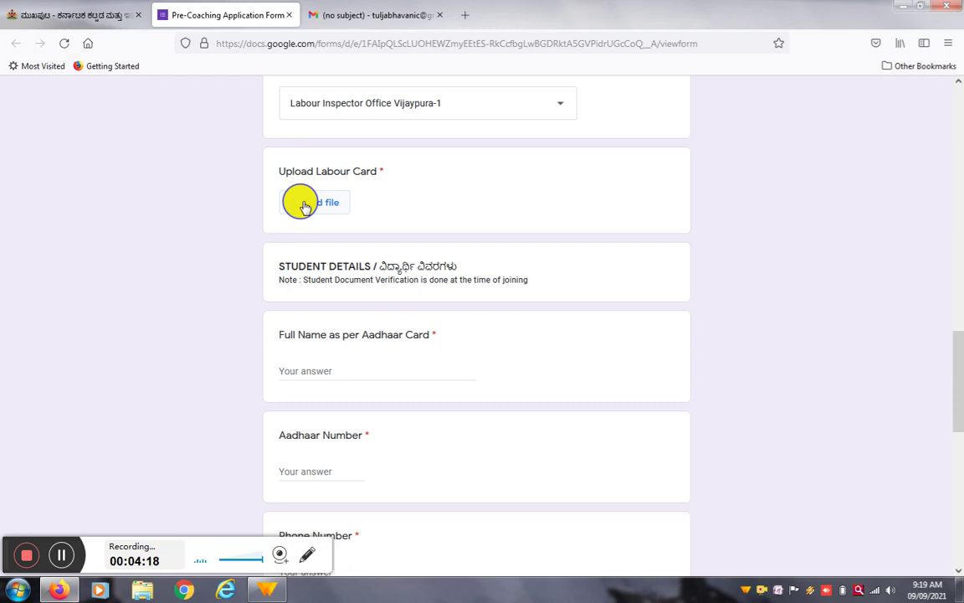
pyautogui.scroll(-3, 489, 205)
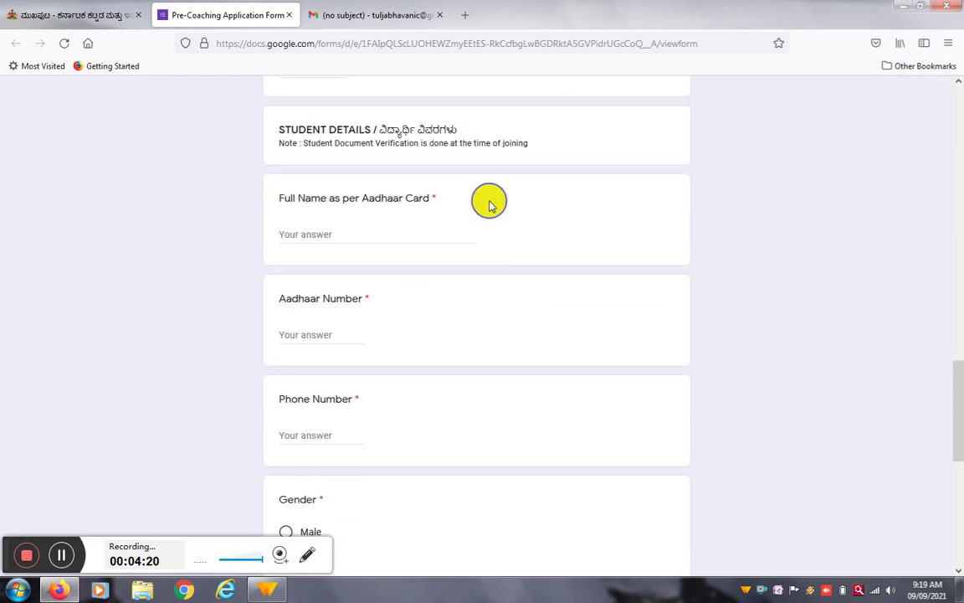
pyautogui.scroll(3, 490, 205)
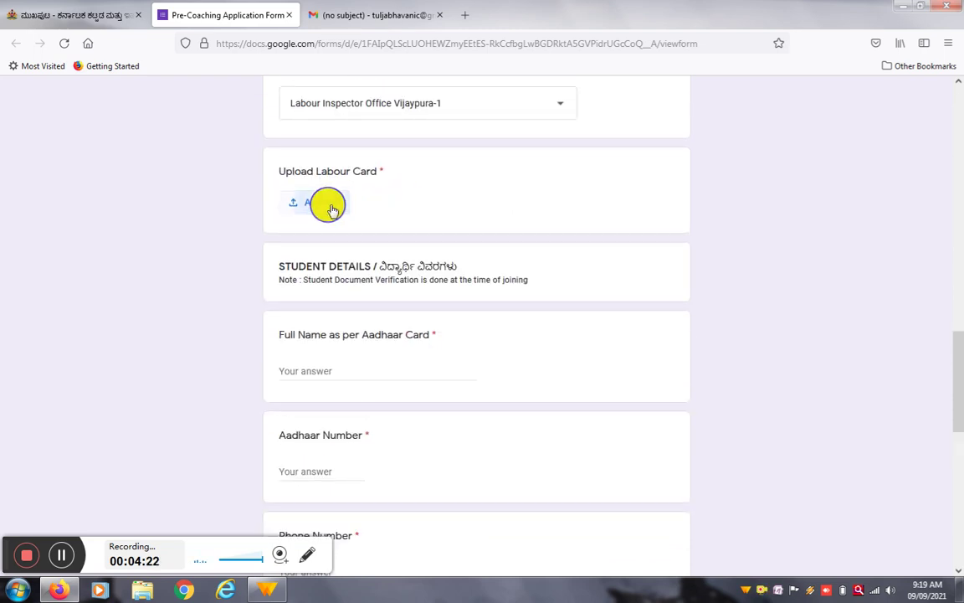
pyautogui.click(328, 205)
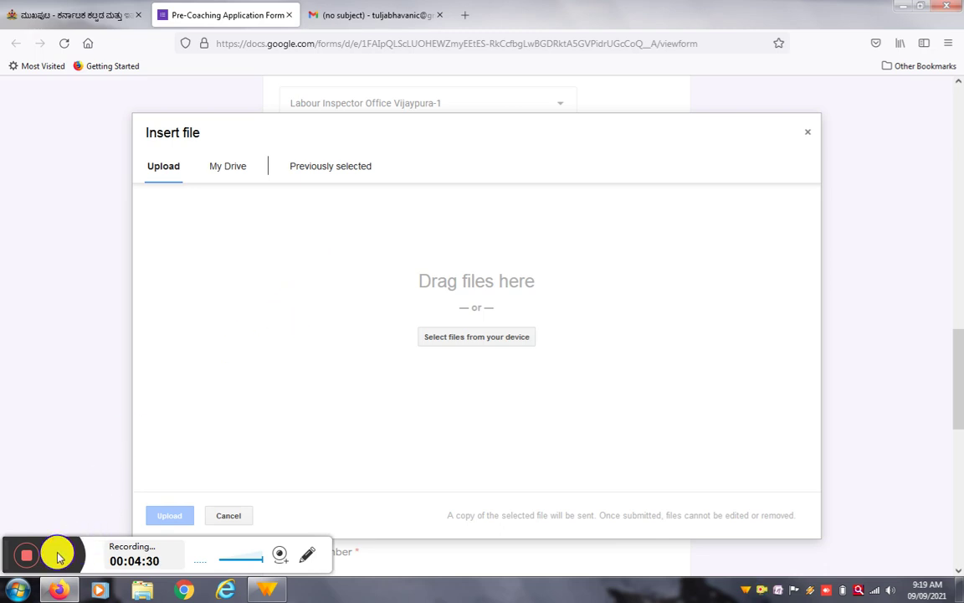
pyautogui.click(482, 339)
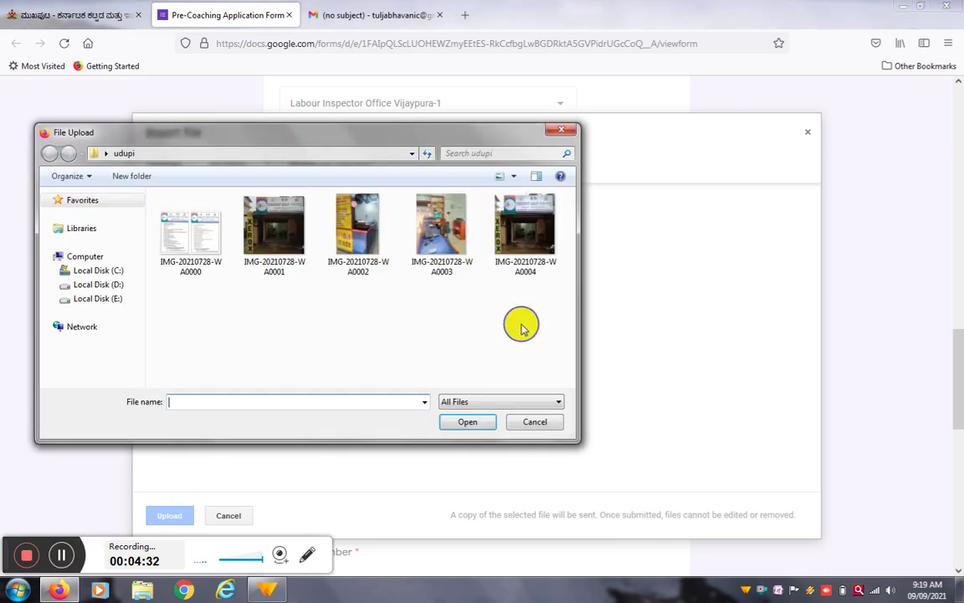
pyautogui.click(205, 259)
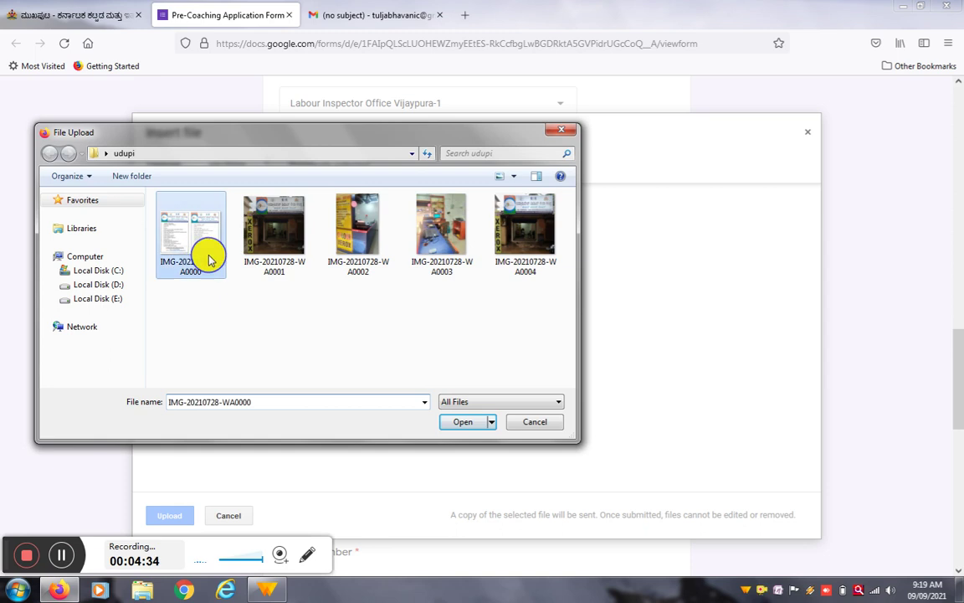
pyautogui.click(464, 421)
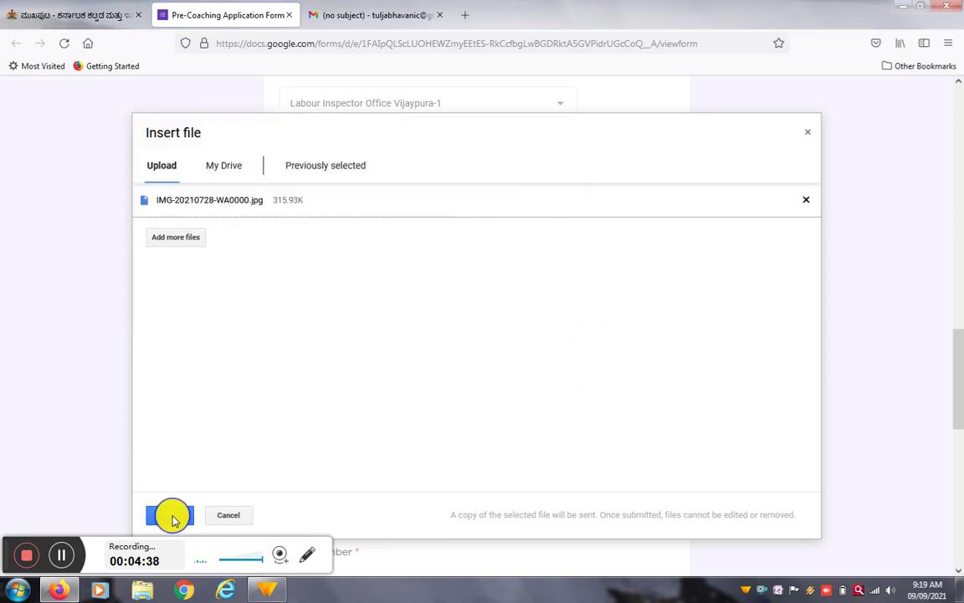
pyautogui.click(172, 517)
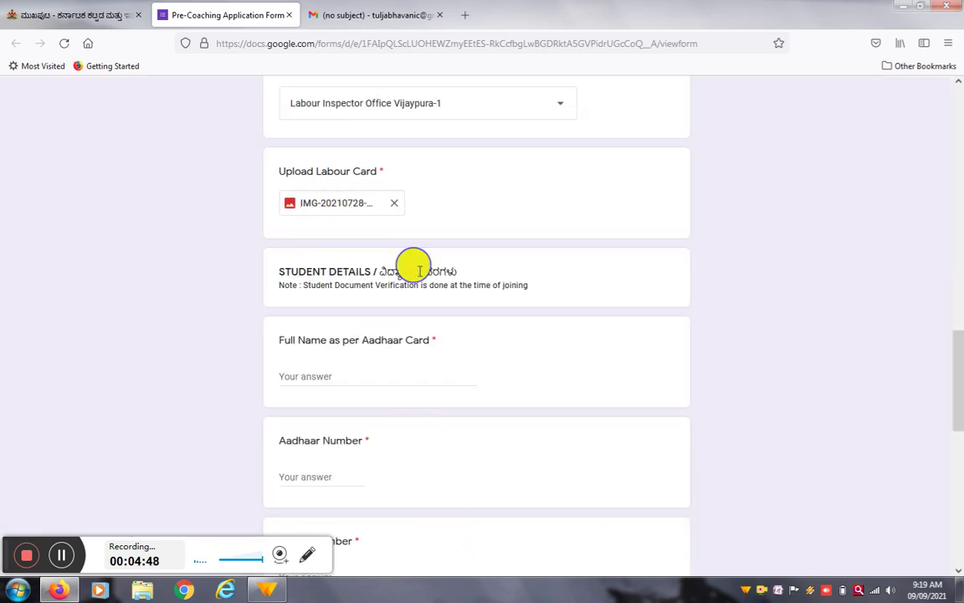
# Step: Enter the student's full name and Aadhaar number in the student details
pyautogui.scroll(-2, 491, 278)
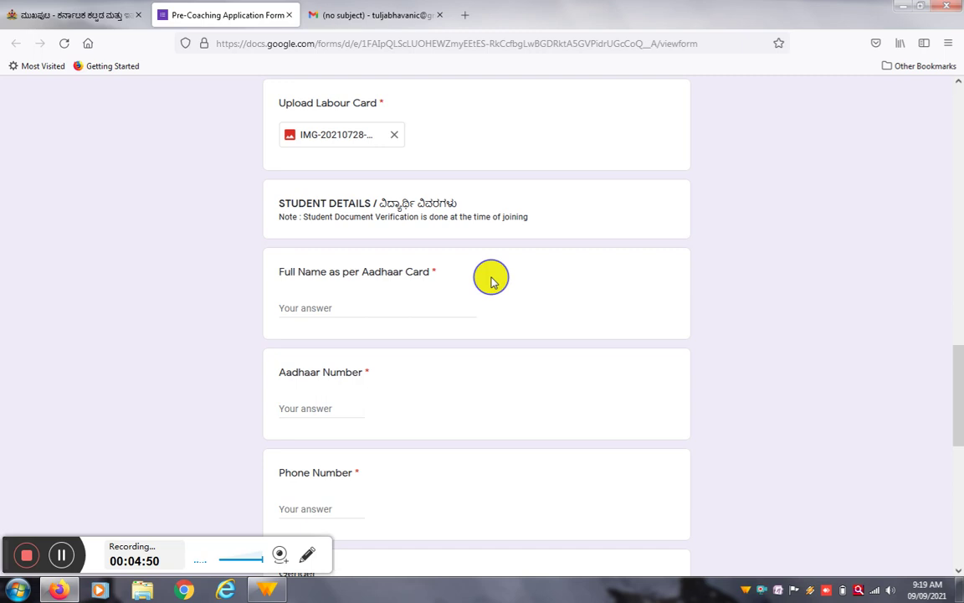
pyautogui.moveTo(954, 366); pyautogui.dragTo(958, 392)
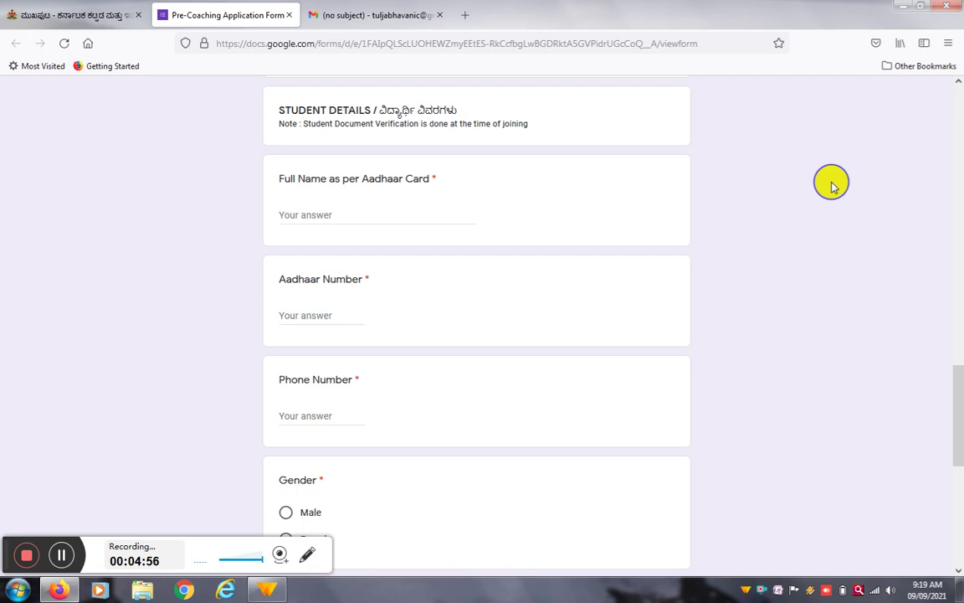
pyautogui.click(315, 215)
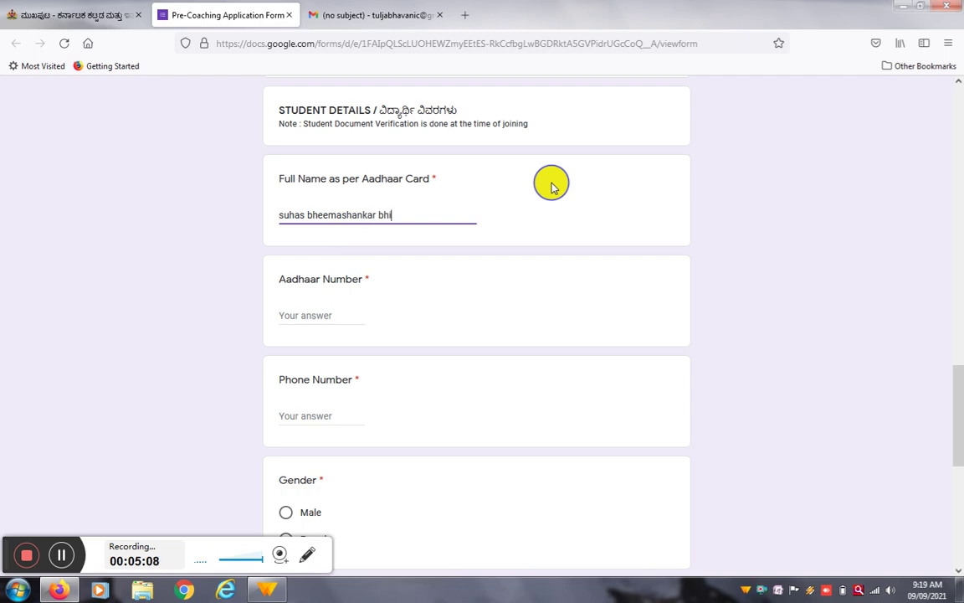
pyautogui.click(329, 314)
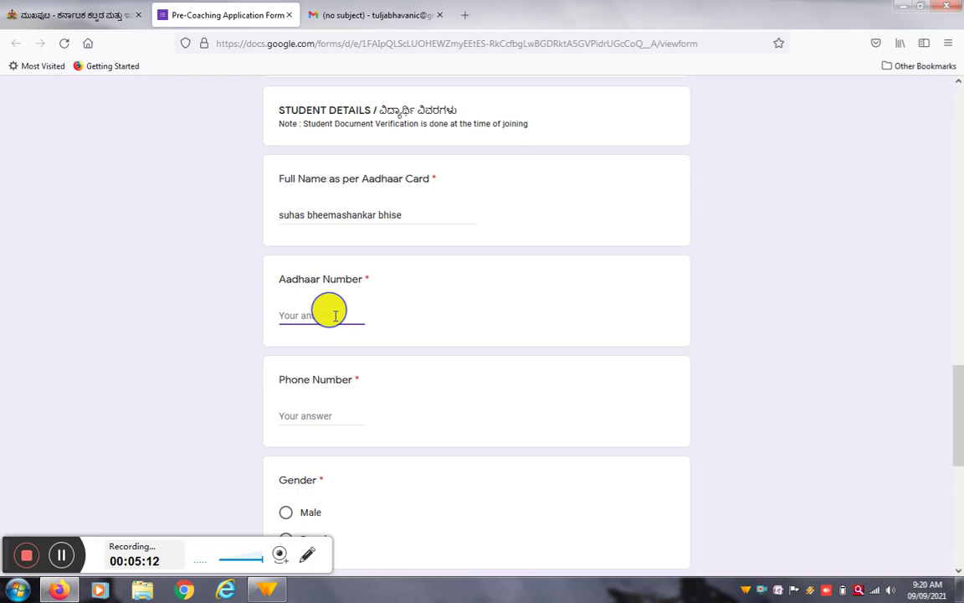
pyautogui.click(67, 559)
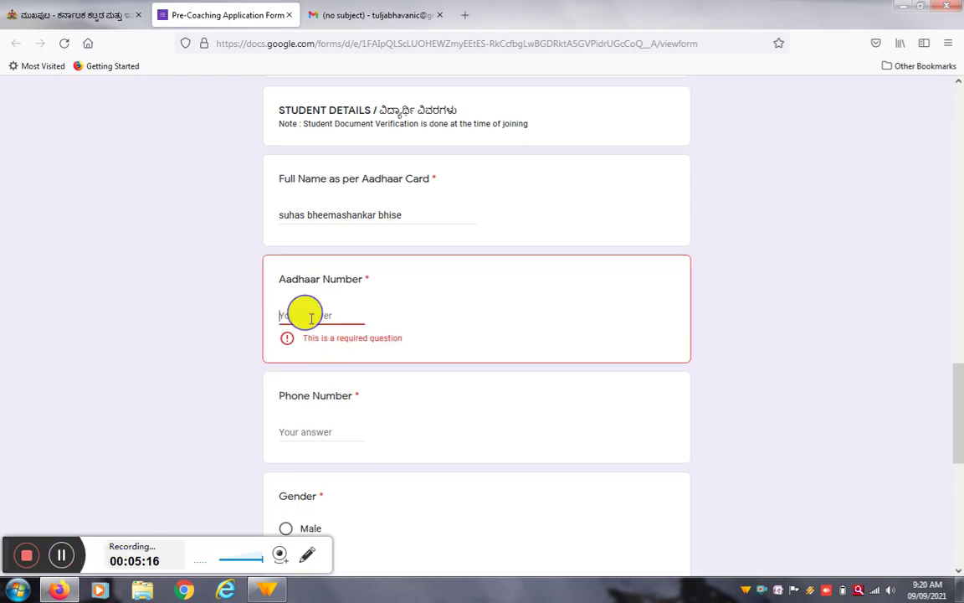
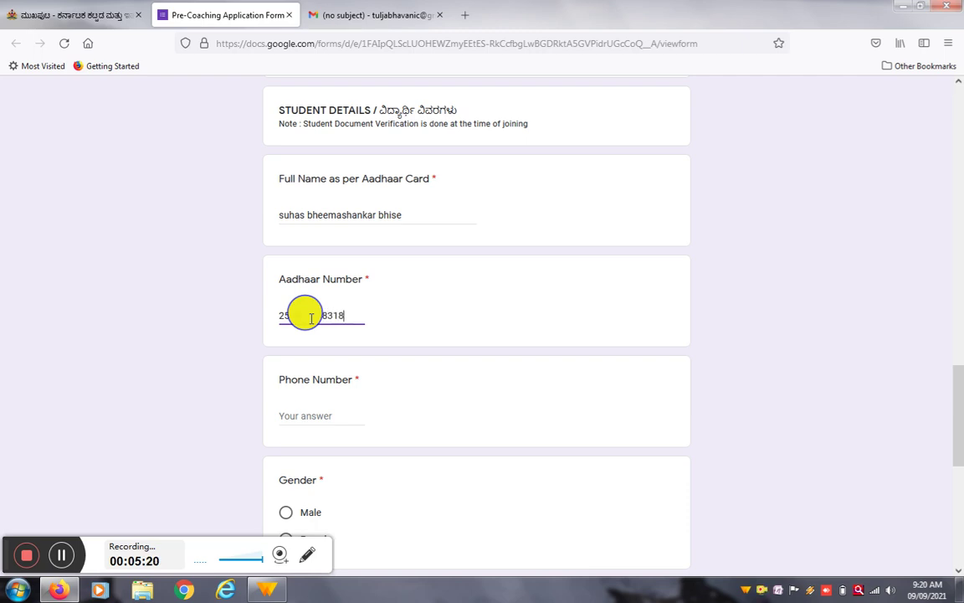
# Step: Enter the student's phone number and mark Gender as Male
pyautogui.scroll(-3, 303, 368)
pyautogui.click(297, 281)
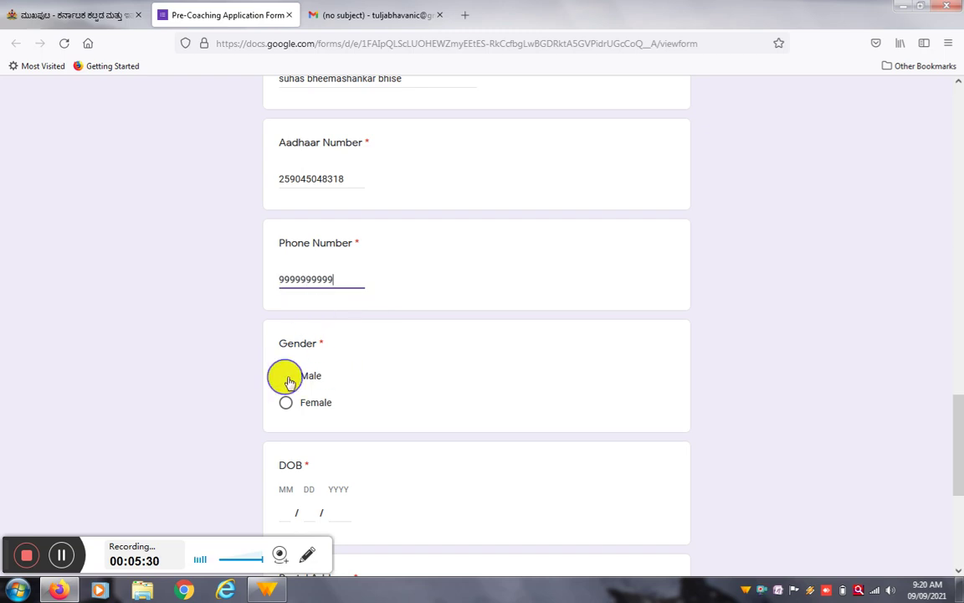
pyautogui.moveTo(956, 411); pyautogui.dragTo(957, 443)
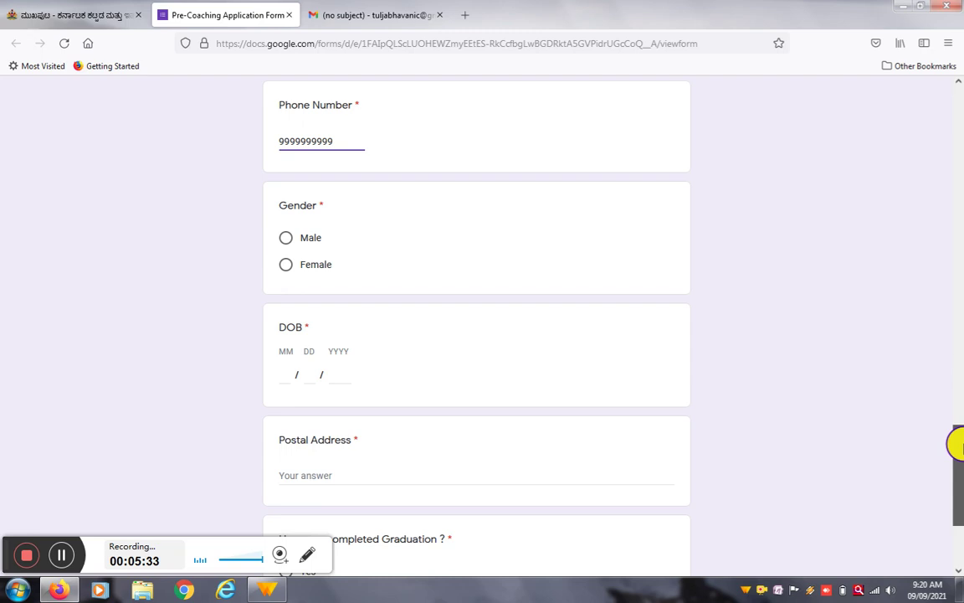
pyautogui.click(286, 241)
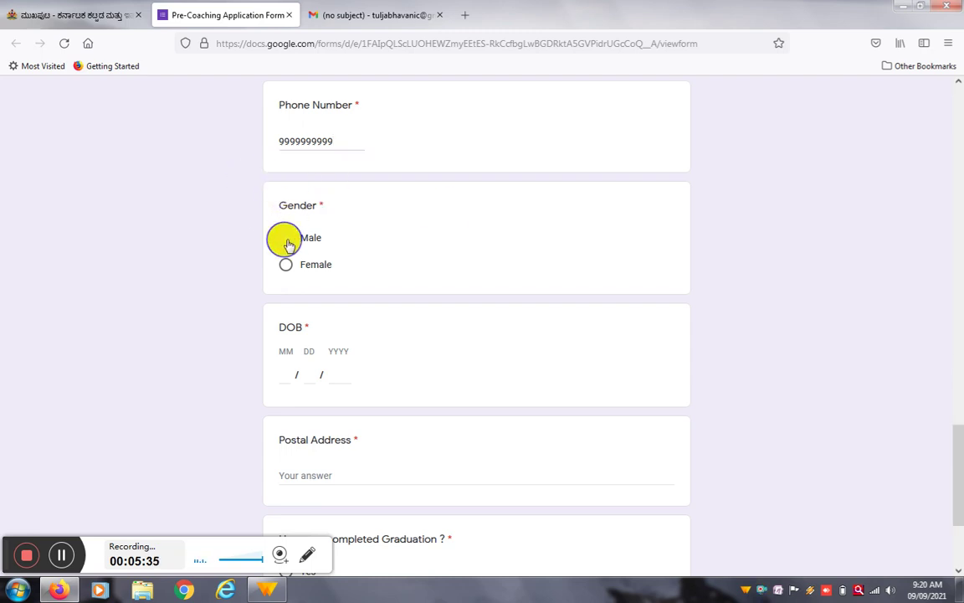
pyautogui.click(286, 375)
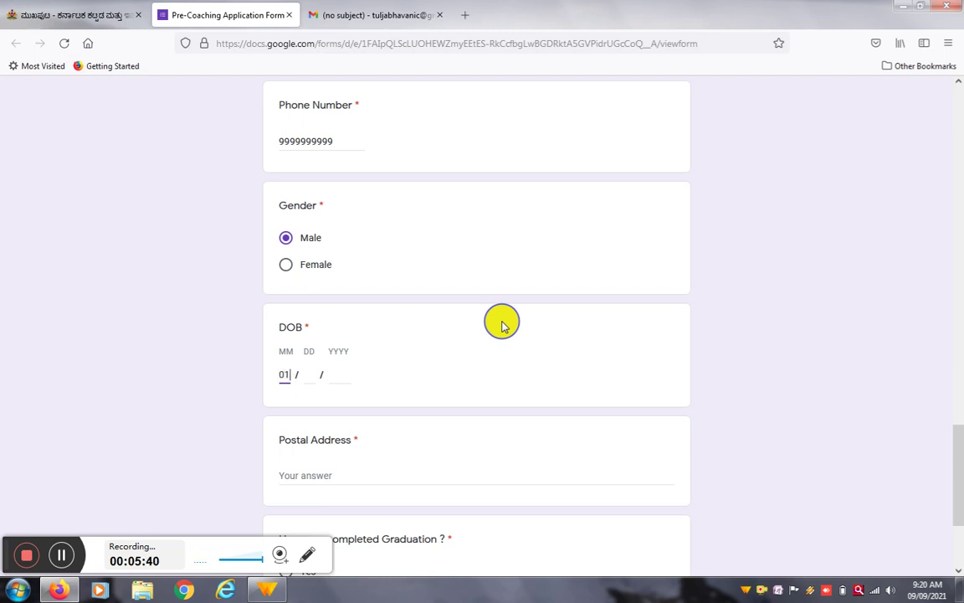
# Step: Enter the date of birth as 01 / 02 / 1999
pyautogui.write('01')
pyautogui.click(307, 374)
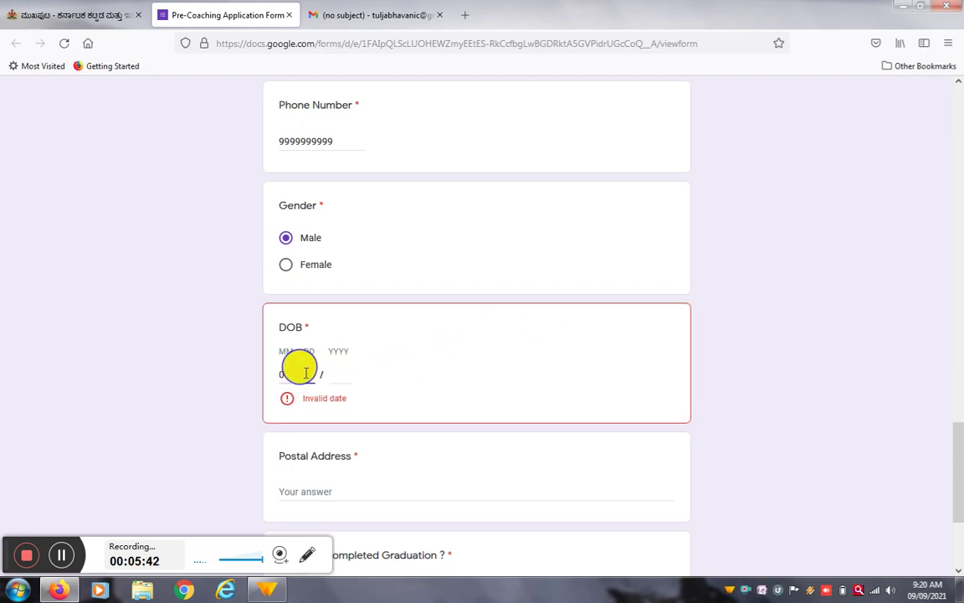
pyautogui.write('02')
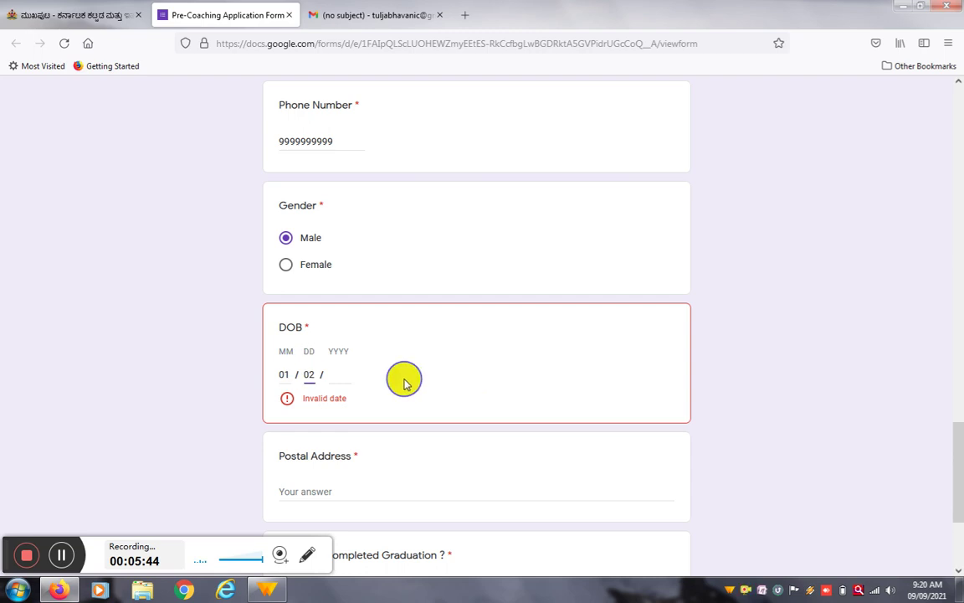
pyautogui.click(341, 381)
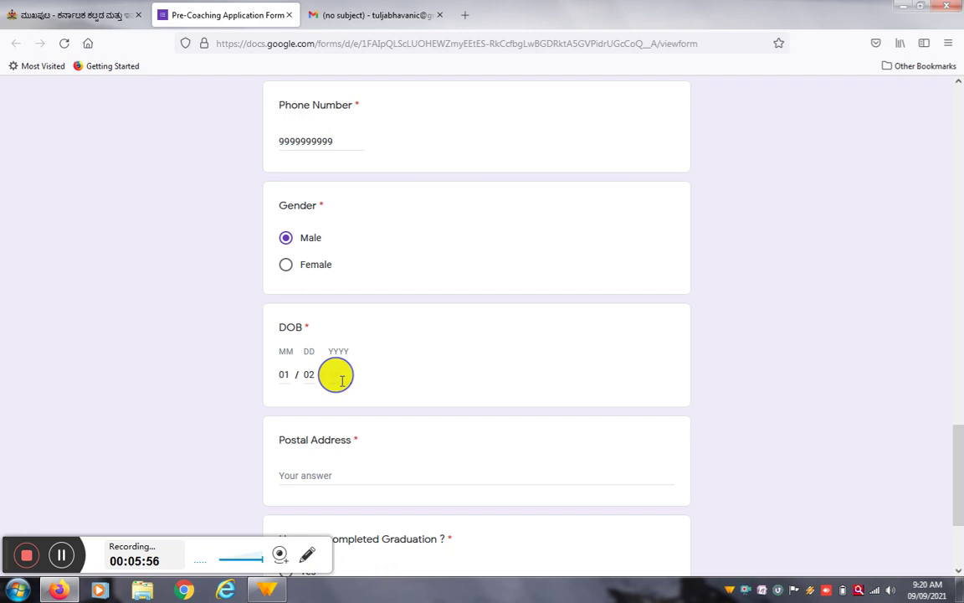
pyautogui.write('1999')
# Step: Fill in the postal address, answer Yes to Graduation, and go to the next section
pyautogui.click(343, 471)
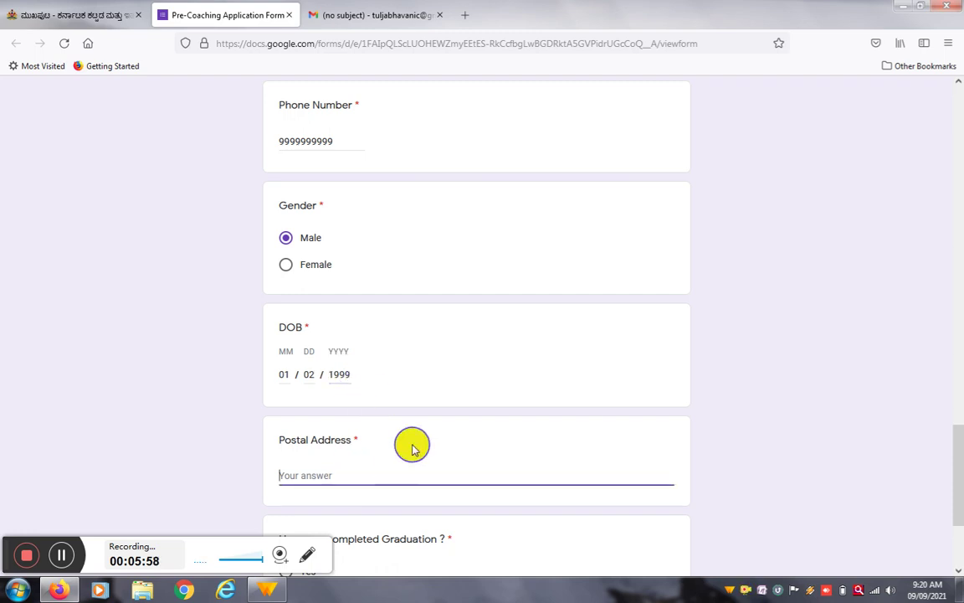
pyautogui.scroll(-3, 419, 418)
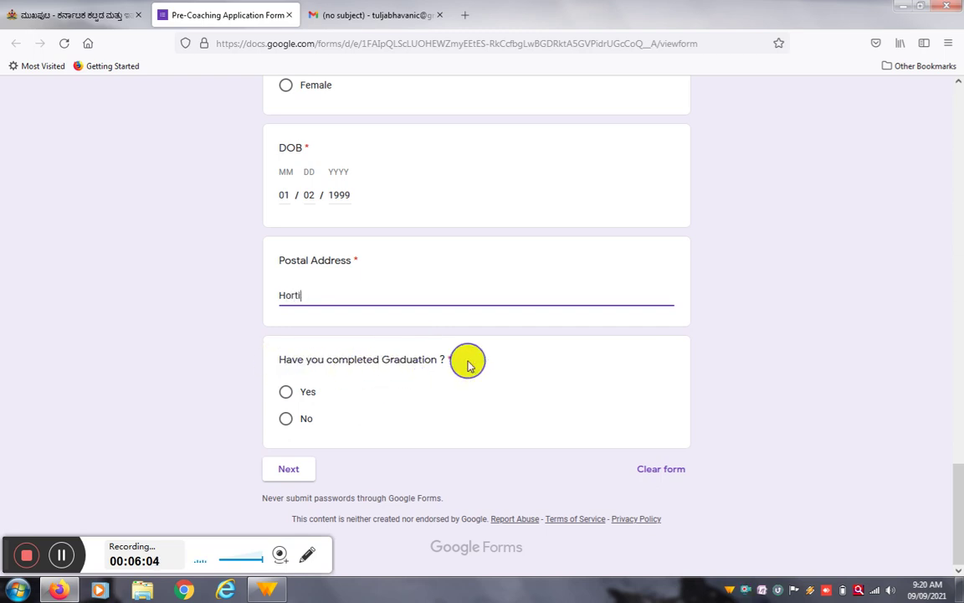
pyautogui.click(284, 391)
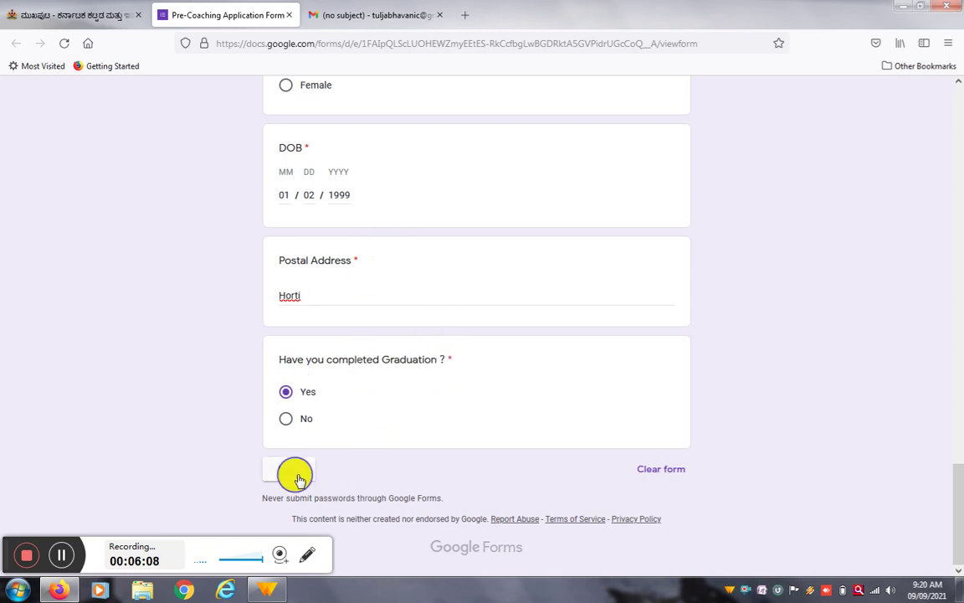
pyautogui.moveTo(953, 490); pyautogui.dragTo(955, 517)
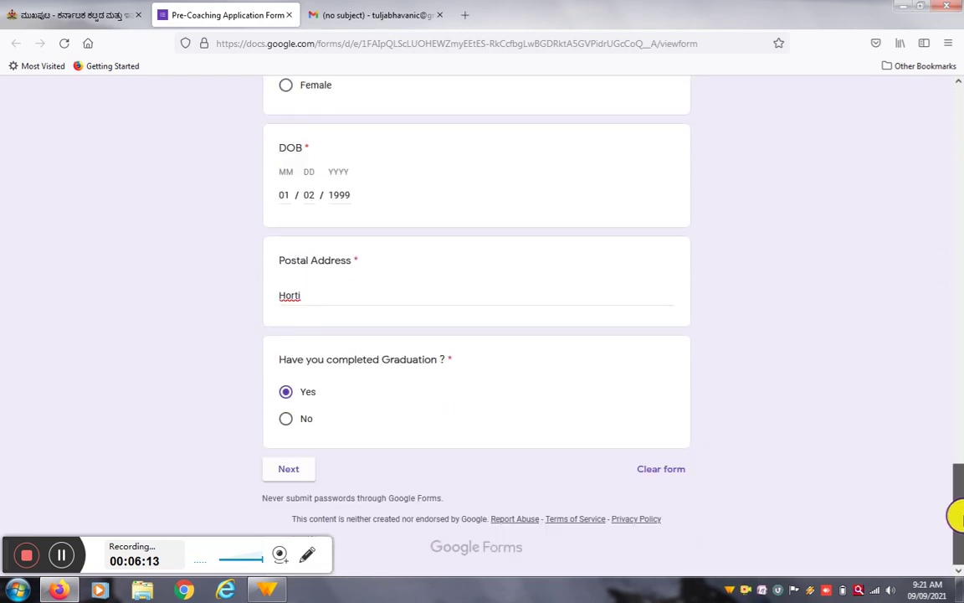
pyautogui.click(289, 471)
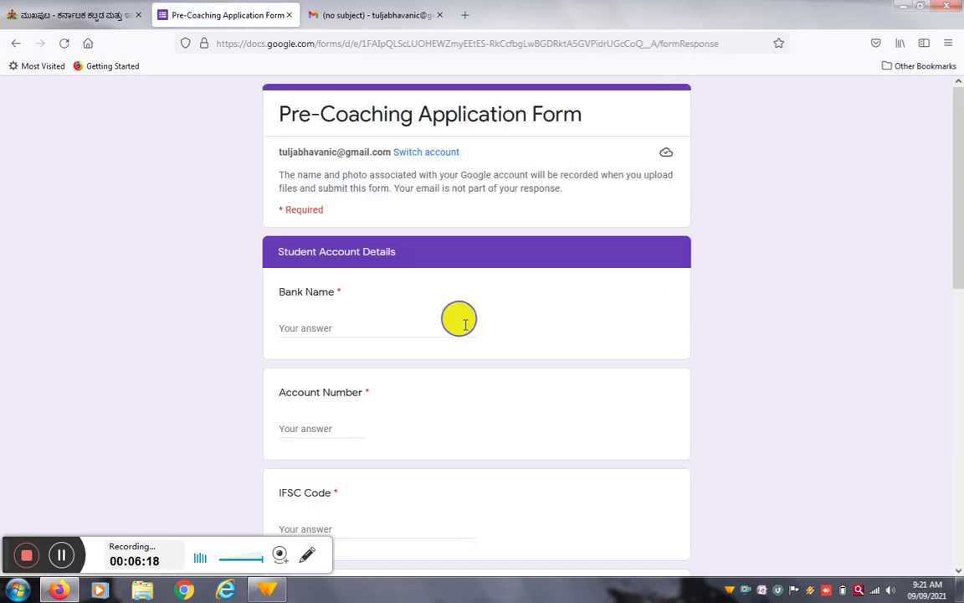
# Step: Enter the student's account number, which lands in the Bank Name field
pyautogui.scroll(-3, 347, 306)
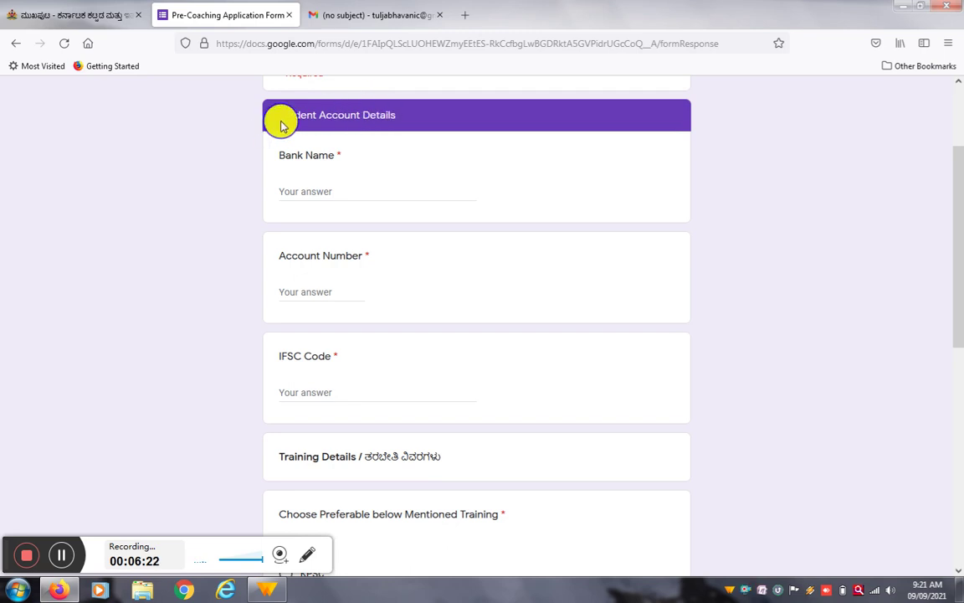
pyautogui.moveTo(280, 115); pyautogui.dragTo(420, 112)
pyautogui.click(419, 155)
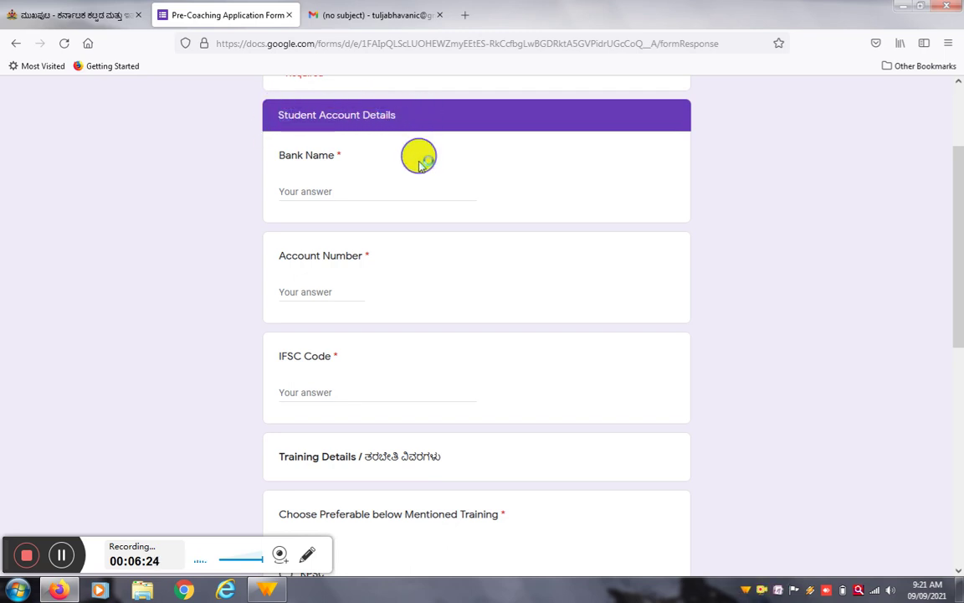
pyautogui.moveTo(396, 115); pyautogui.dragTo(267, 117)
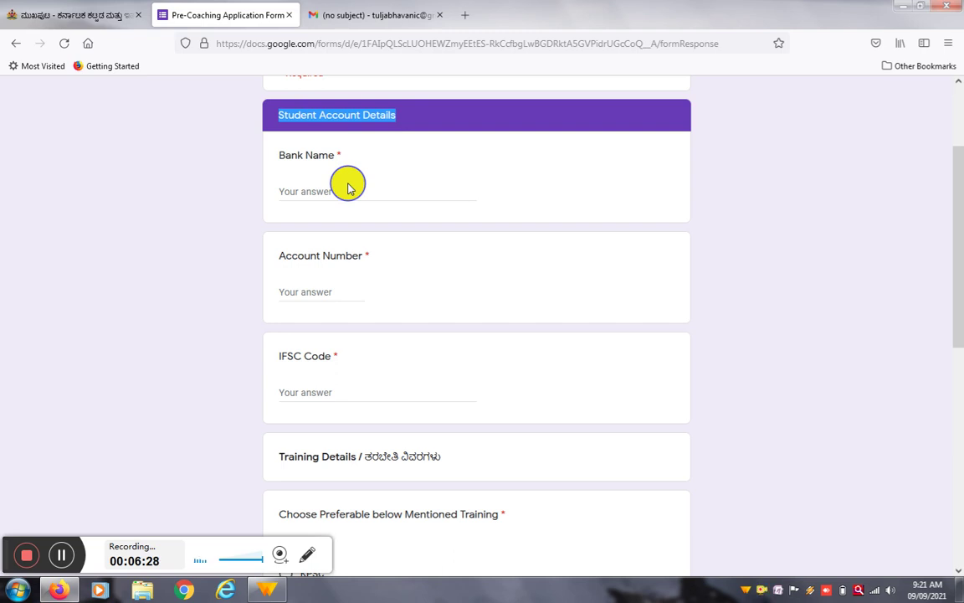
pyautogui.click(327, 188)
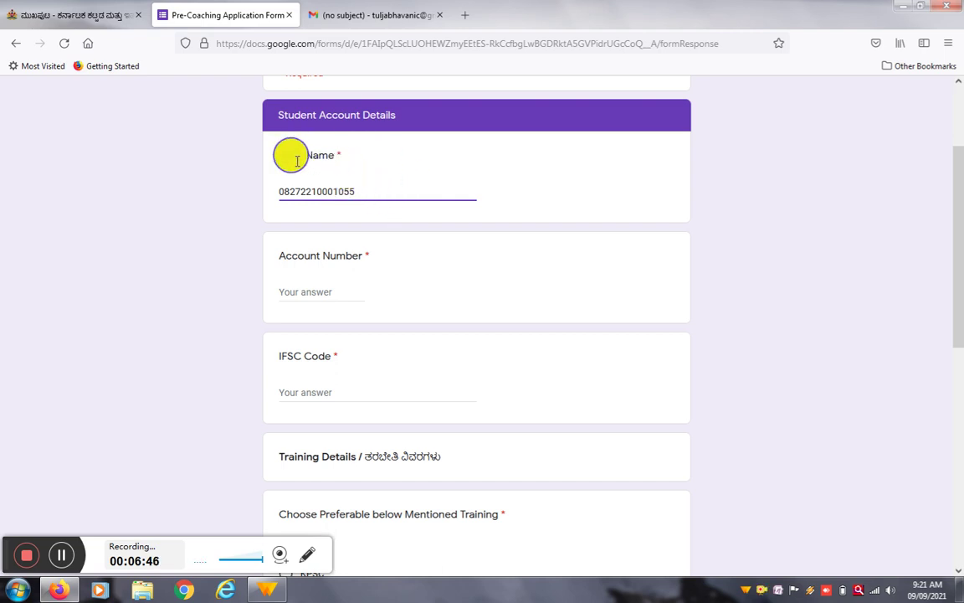
pyautogui.moveTo(268, 114); pyautogui.dragTo(411, 122)
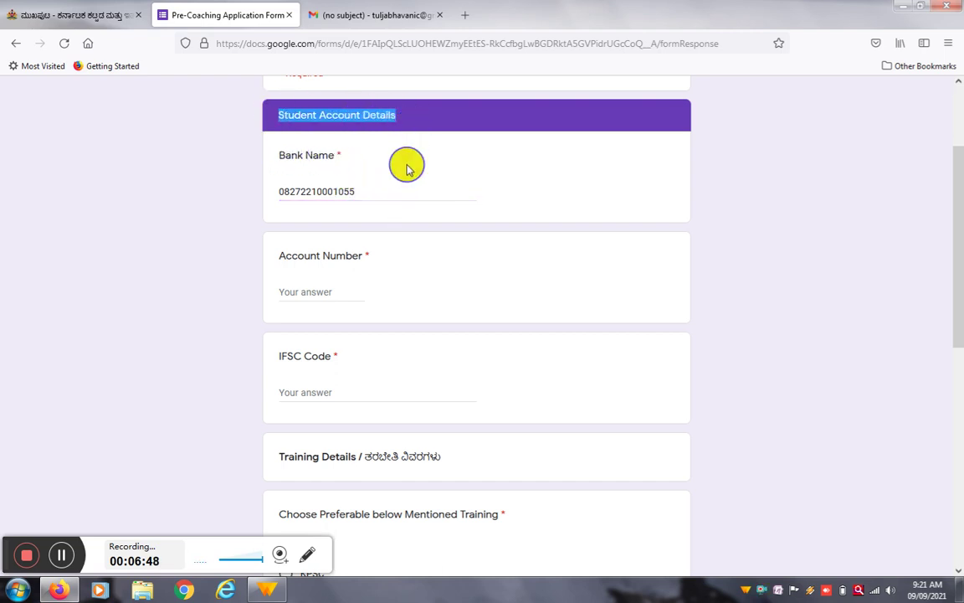
pyautogui.click(376, 159)
pyautogui.moveTo(953, 286)
pyautogui.mouseDown()
pyautogui.moveTo(961, 335)
pyautogui.moveTo(949, 301)
pyautogui.mouseUp()
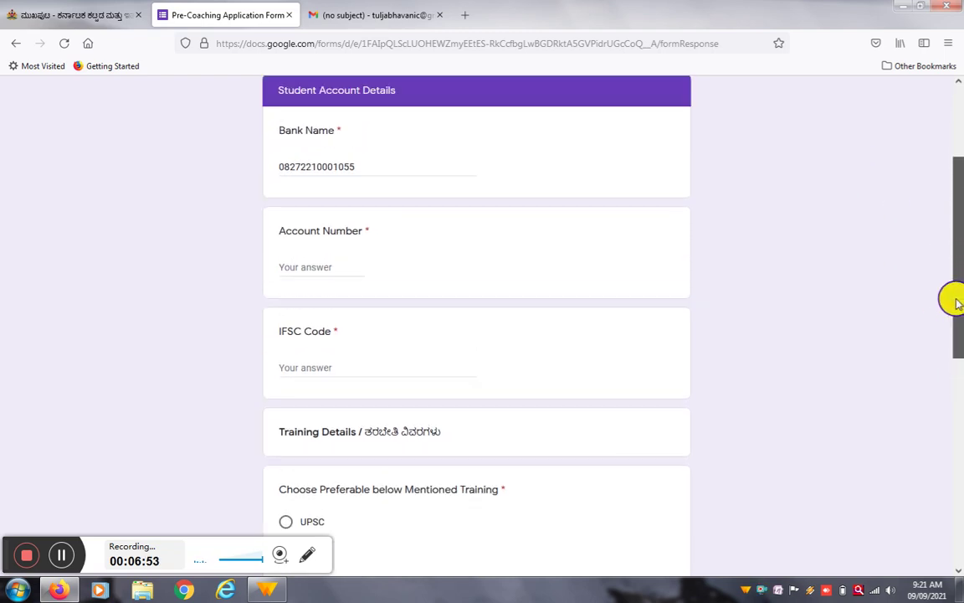
# Step: Copy the number into Account Number, retype canara bank as Bank Name, and enter IFSC cnrb0010827
pyautogui.doubleClick(316, 164)
pyautogui.rightClick(324, 171)
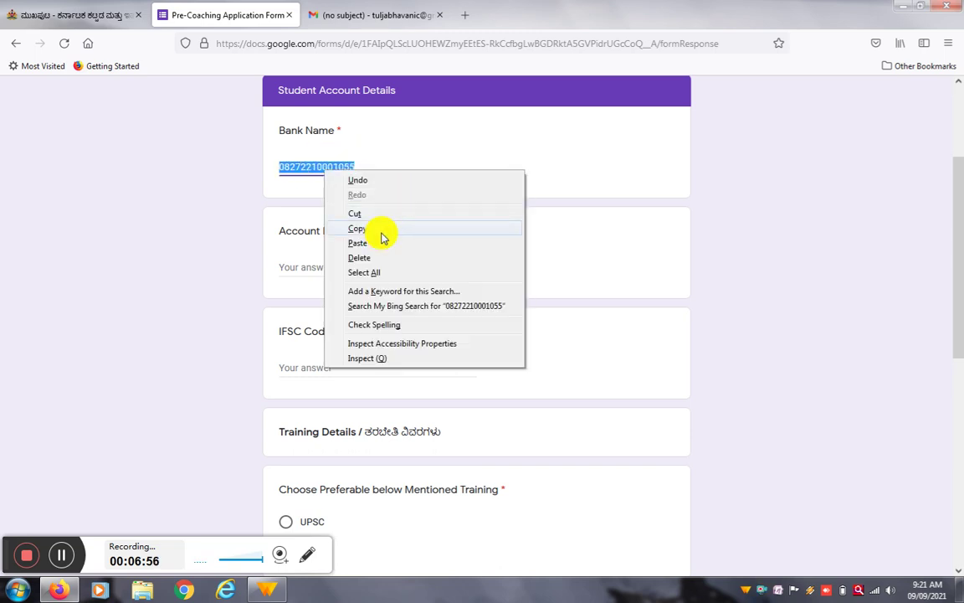
pyautogui.click(383, 228)
pyautogui.click(327, 267)
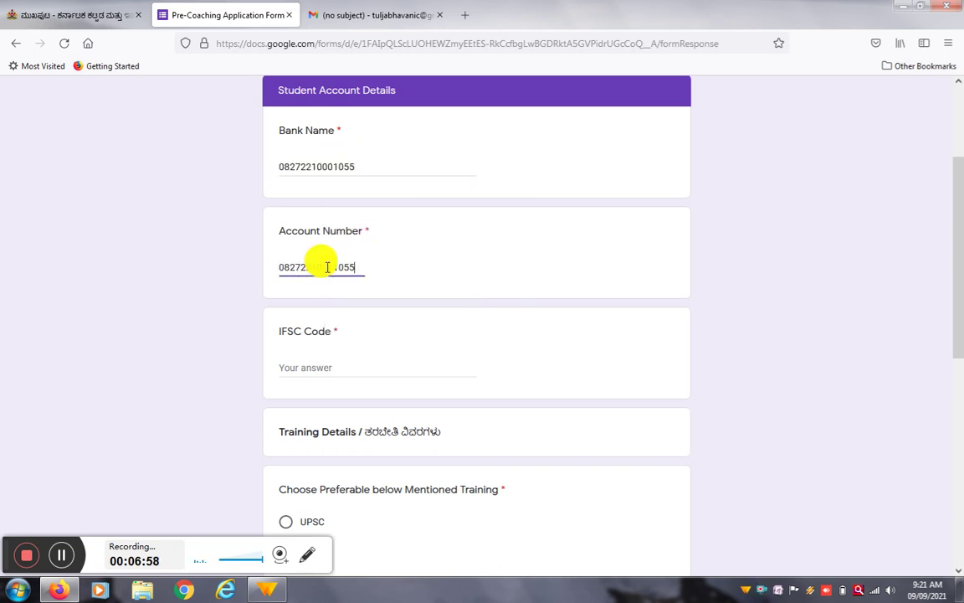
pyautogui.moveTo(362, 164); pyautogui.dragTo(244, 177)
pyautogui.write('canara bank')
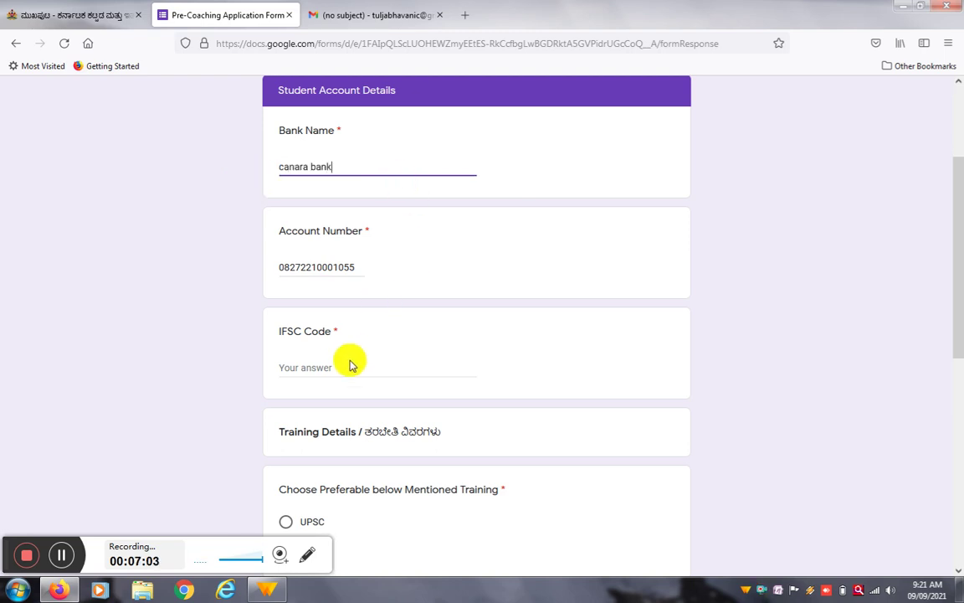
pyautogui.click(351, 362)
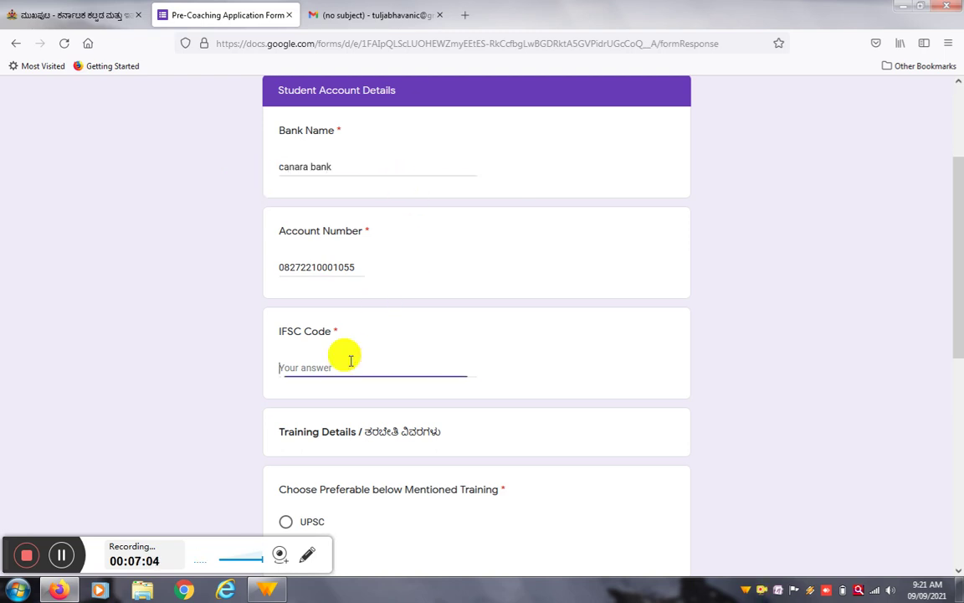
pyautogui.write('cnrb001082')
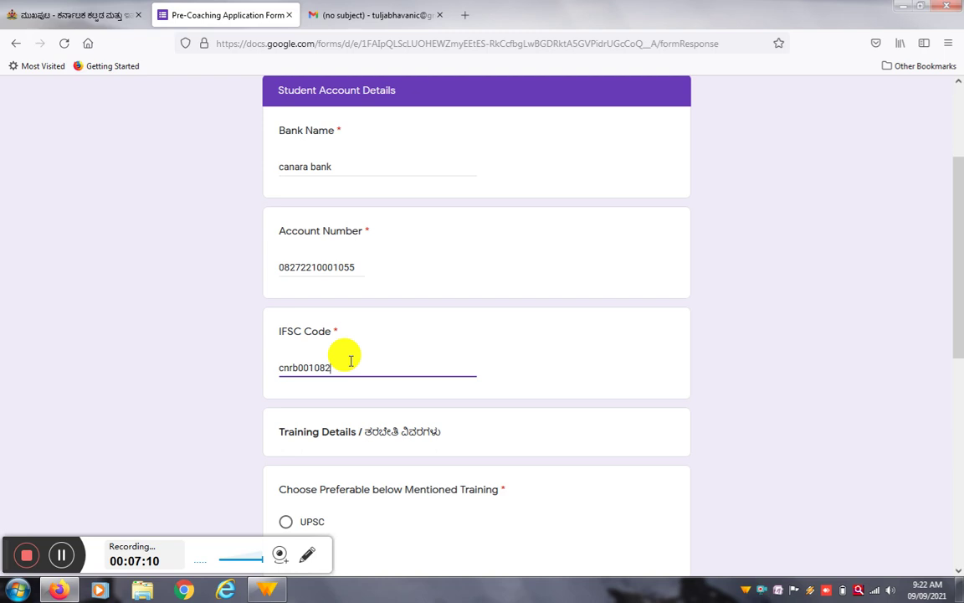
pyautogui.scroll(-3, 354, 360)
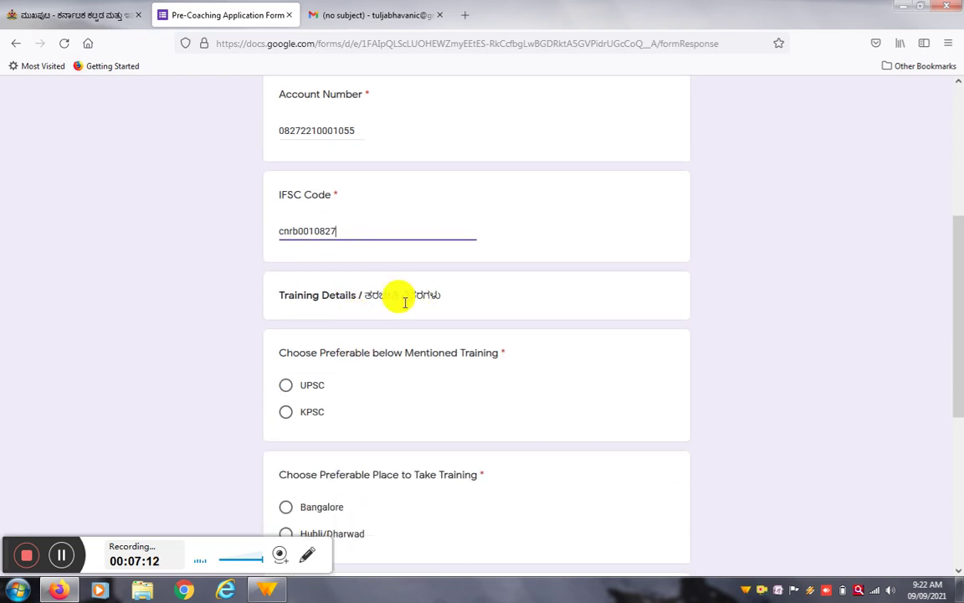
# Step: Select KPSC training, Hubli/Dharwad as the place, and Meru IAS & KAS Study Centre, Dharwad as institution
pyautogui.scroll(-3, 400, 276)
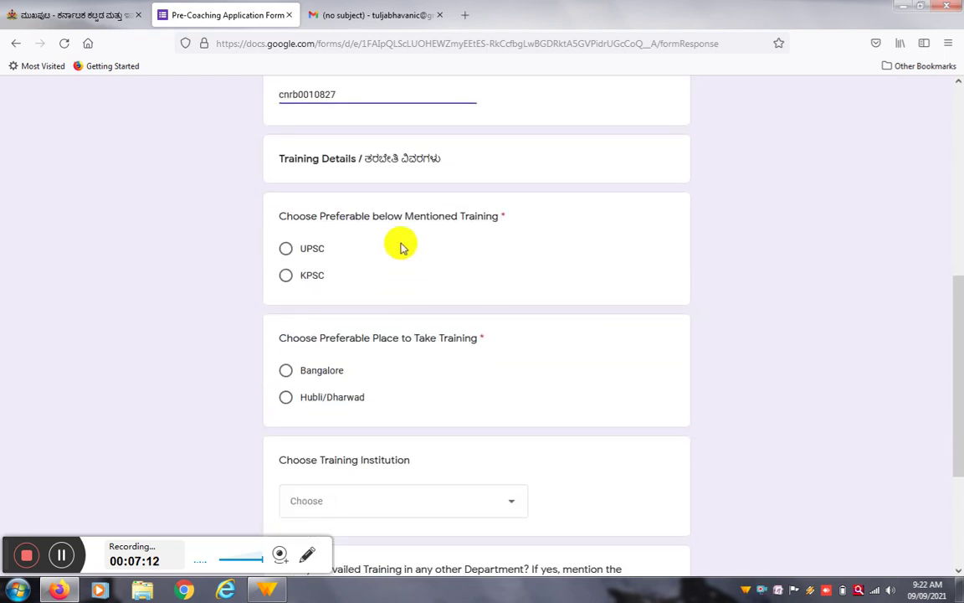
pyautogui.click(286, 251)
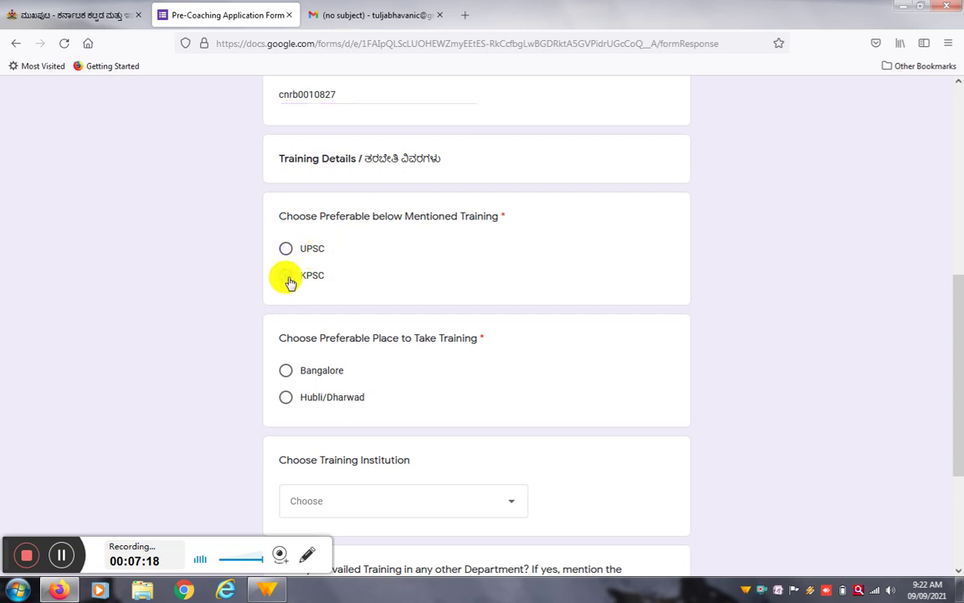
pyautogui.click(288, 280)
pyautogui.scroll(-3, 329, 238)
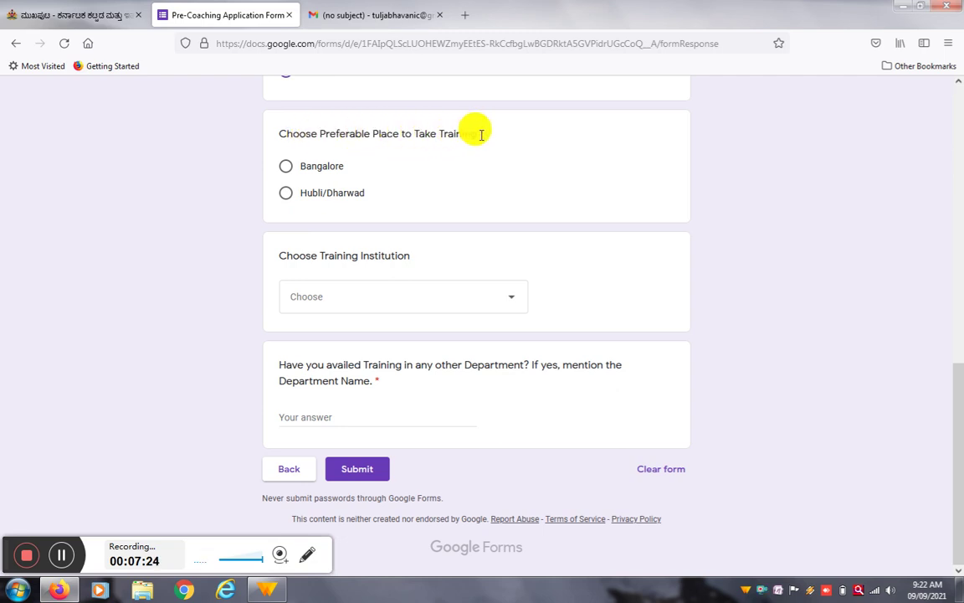
pyautogui.click(285, 166)
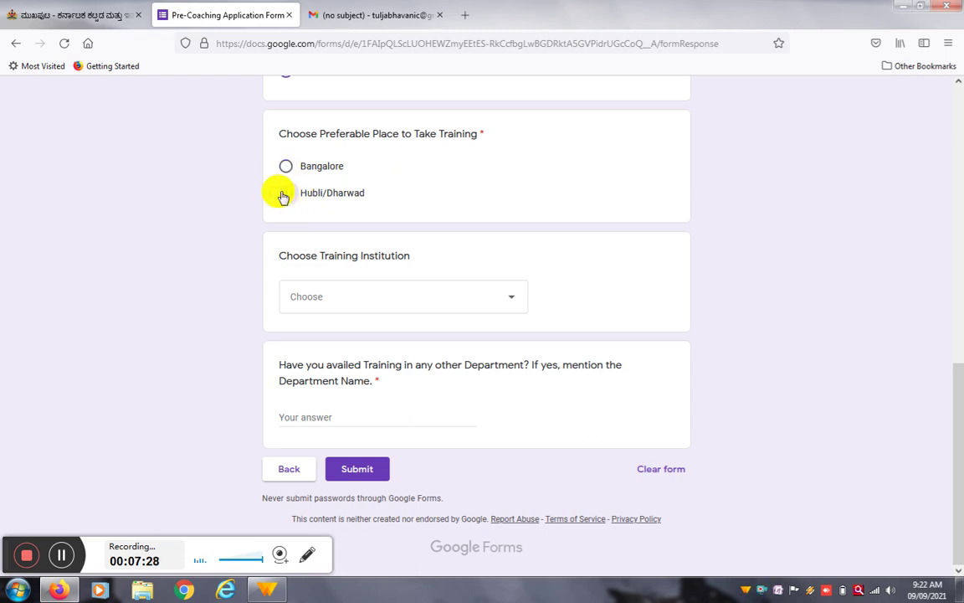
pyautogui.click(284, 194)
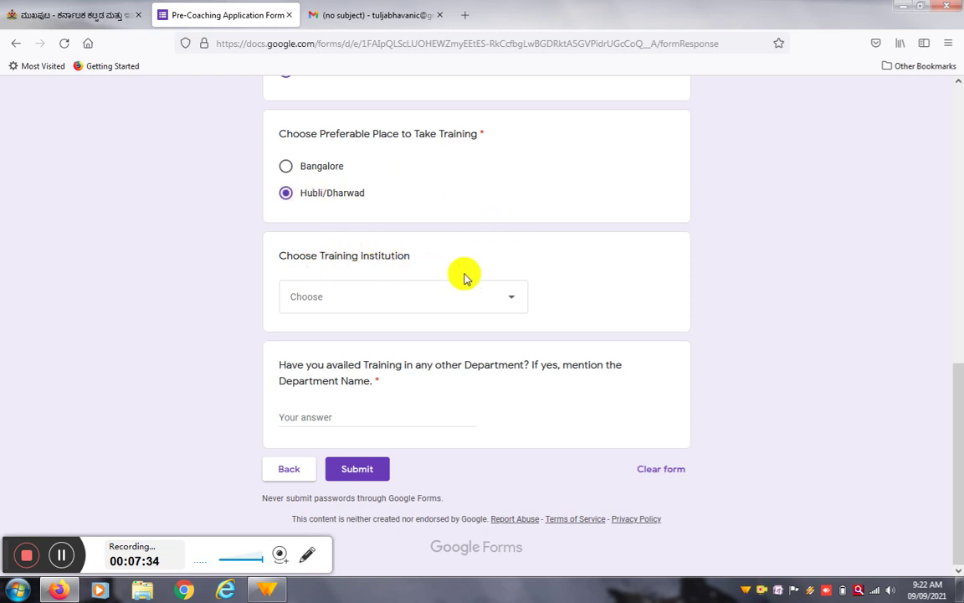
pyautogui.click(462, 300)
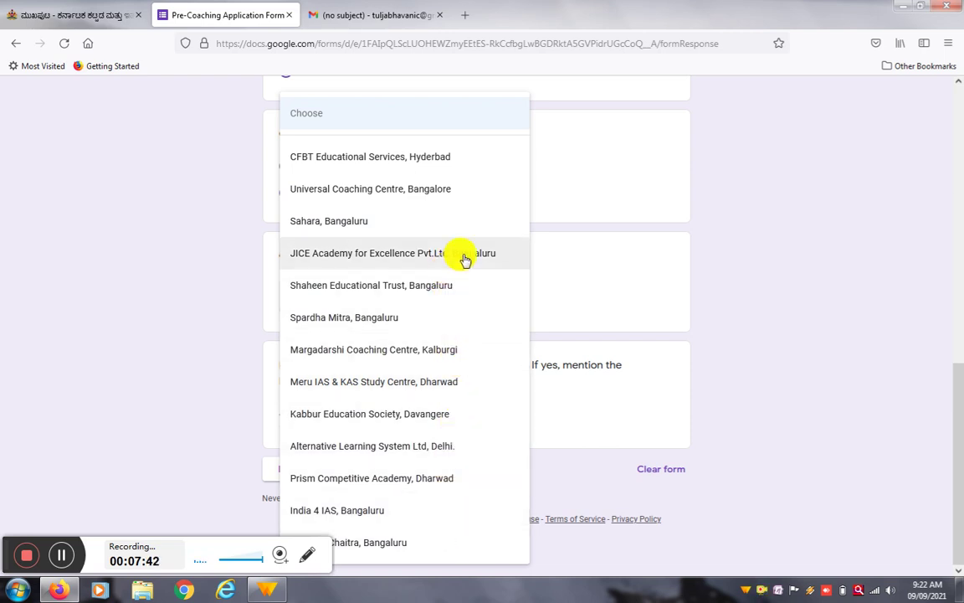
pyautogui.click(450, 385)
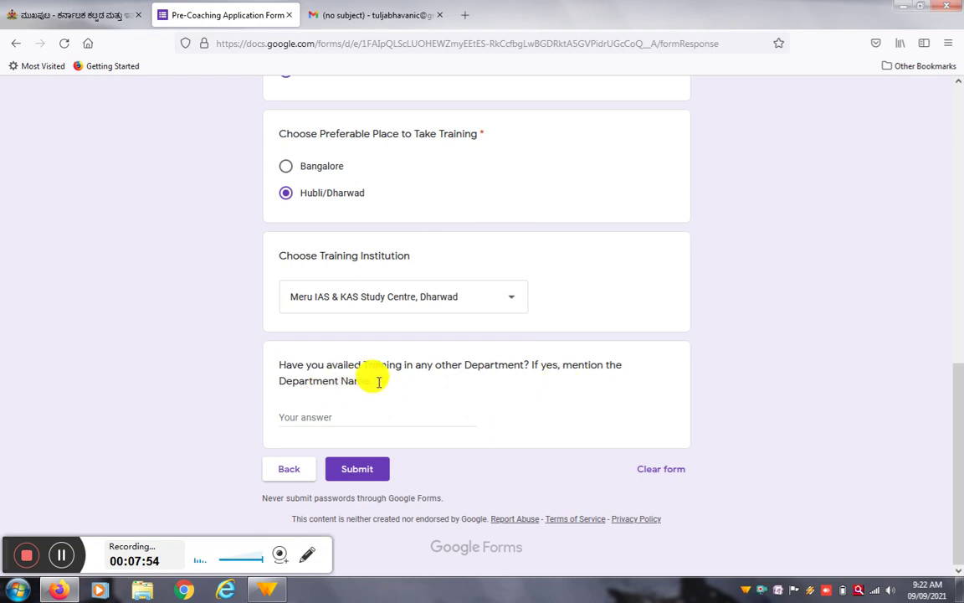
# Step: Answer 'nil' for other-department training, submit the form, then switch to the Karnataka Building Workers Welfare Board tab
pyautogui.click(335, 420)
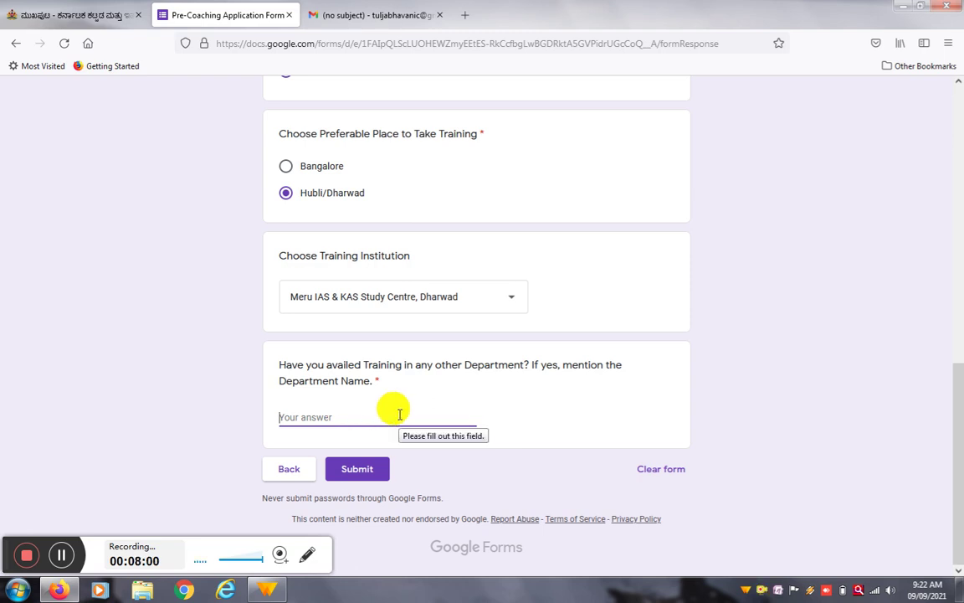
pyautogui.click(363, 477)
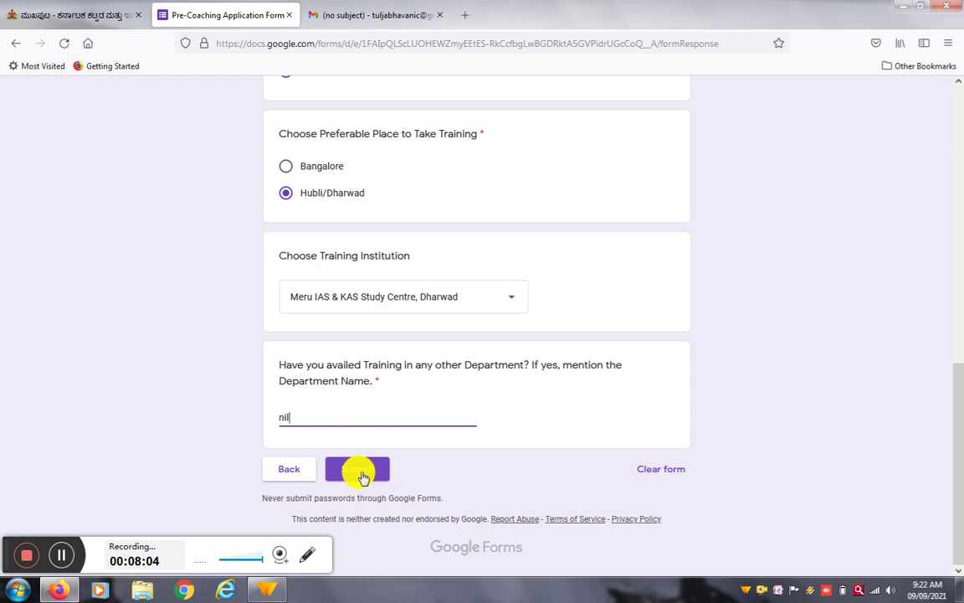
pyautogui.moveTo(955, 460); pyautogui.dragTo(956, 171)
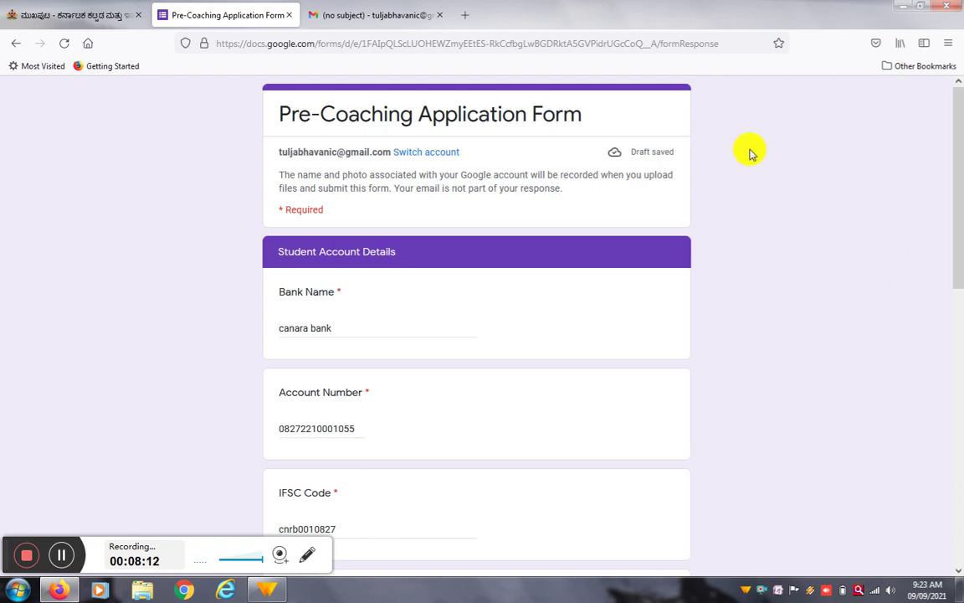
pyautogui.click(75, 14)
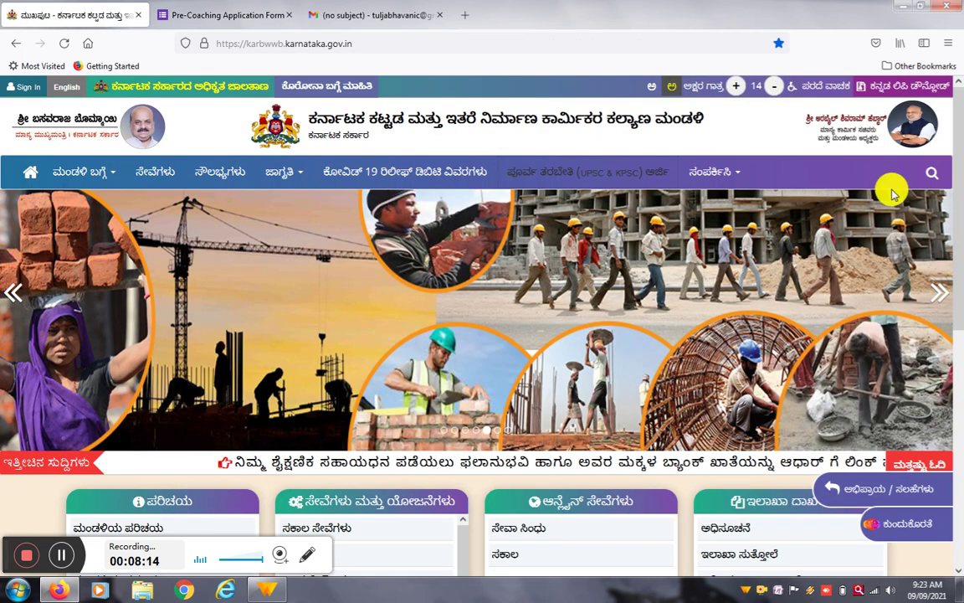
pyautogui.scroll(-2, 954, 190)
pyautogui.scroll(2, 960, 151)
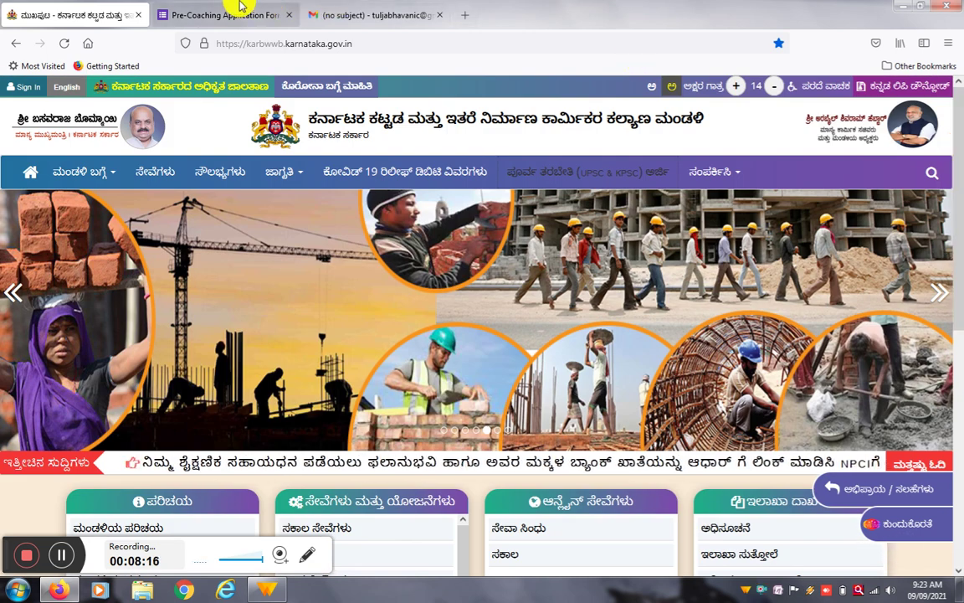
pyautogui.click(215, 13)
pyautogui.moveTo(956, 222); pyautogui.dragTo(941, 200)
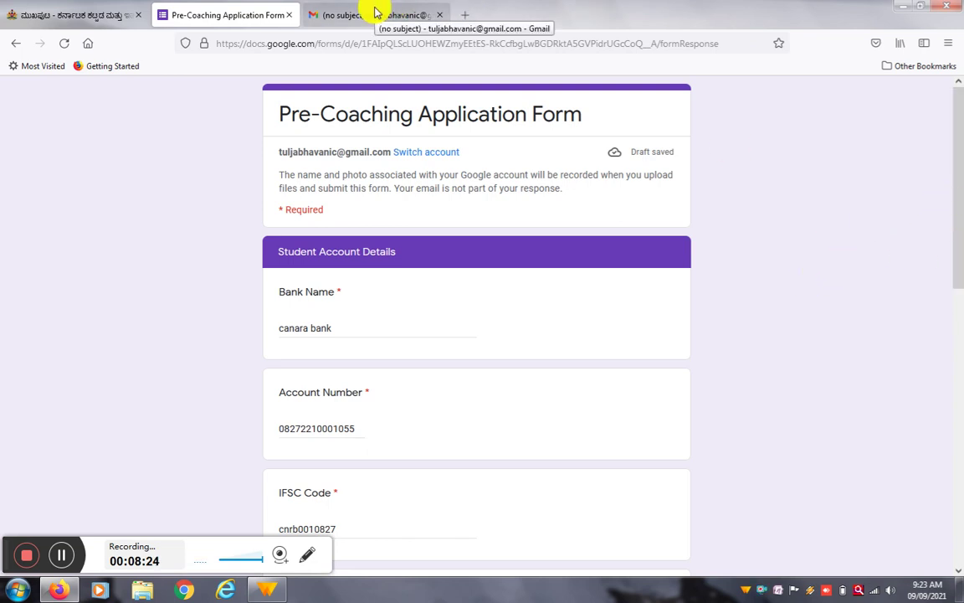
pyautogui.click(57, 11)
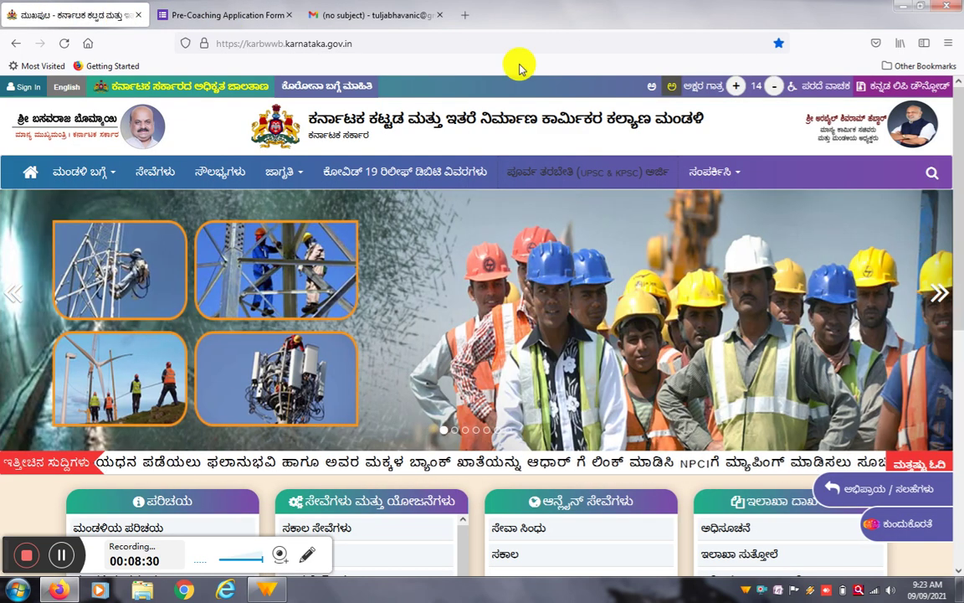